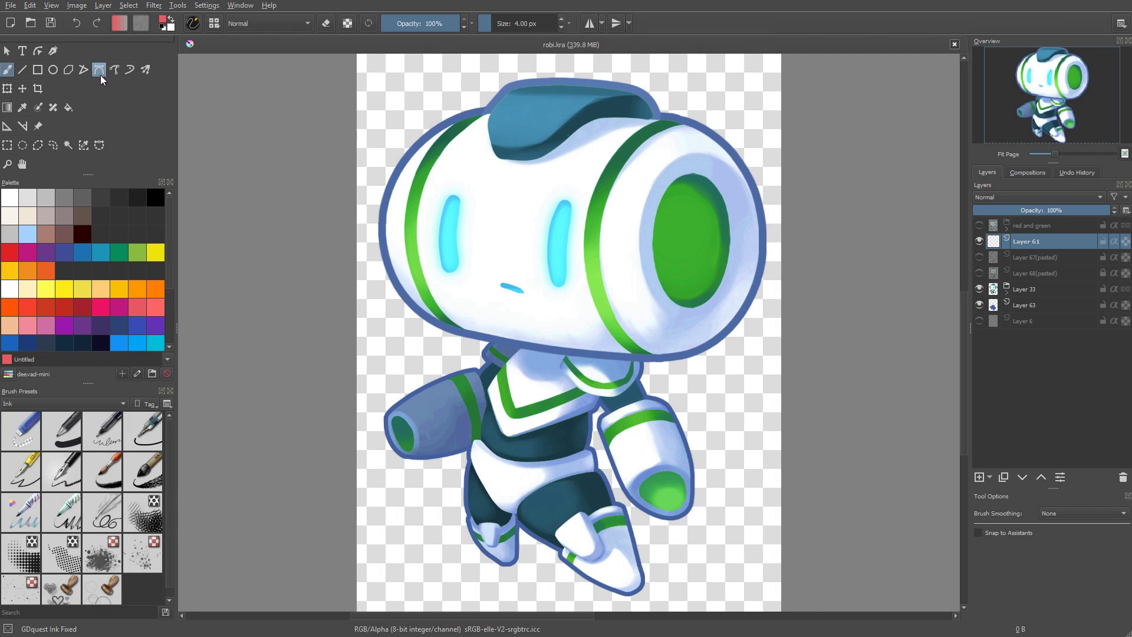
# Draw a closed four-point shape with curved sides between the robot's eyes using the Bezier Curve tool, and undo it
pyautogui.click(100, 72)
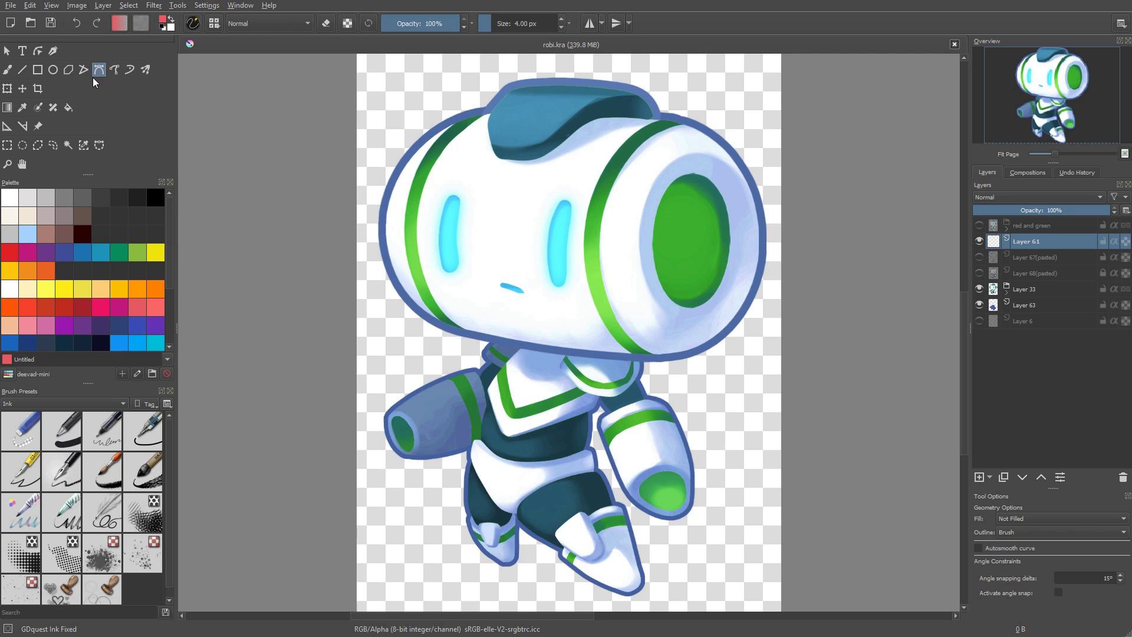
pyautogui.click(499, 187)
pyautogui.click(492, 259)
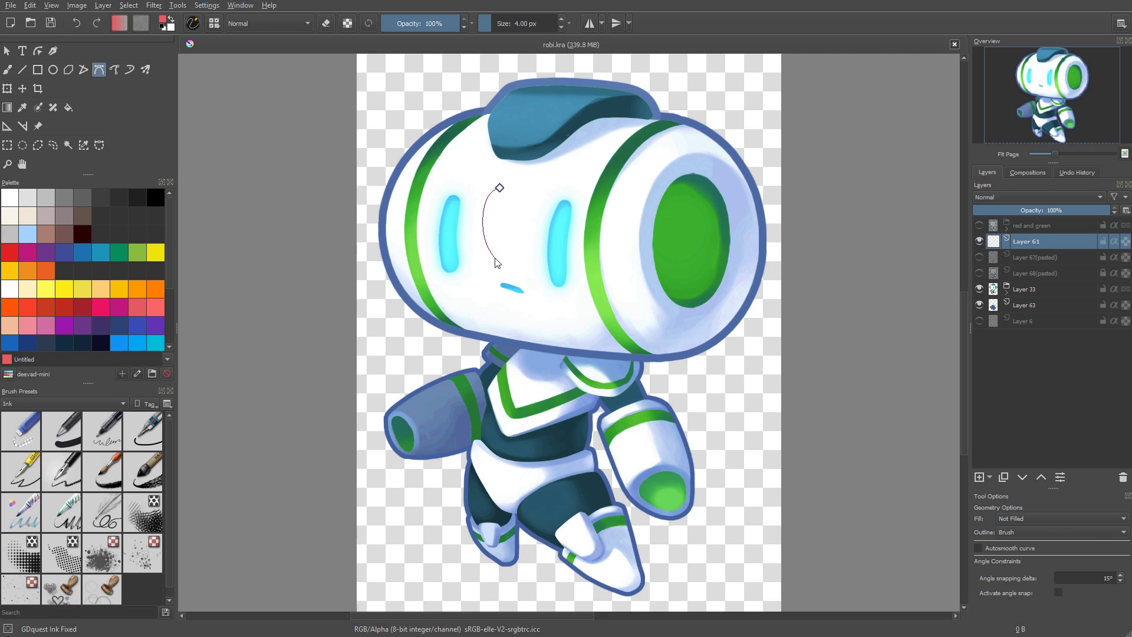
pyautogui.click(531, 264)
pyautogui.click(539, 190)
pyautogui.click(499, 187)
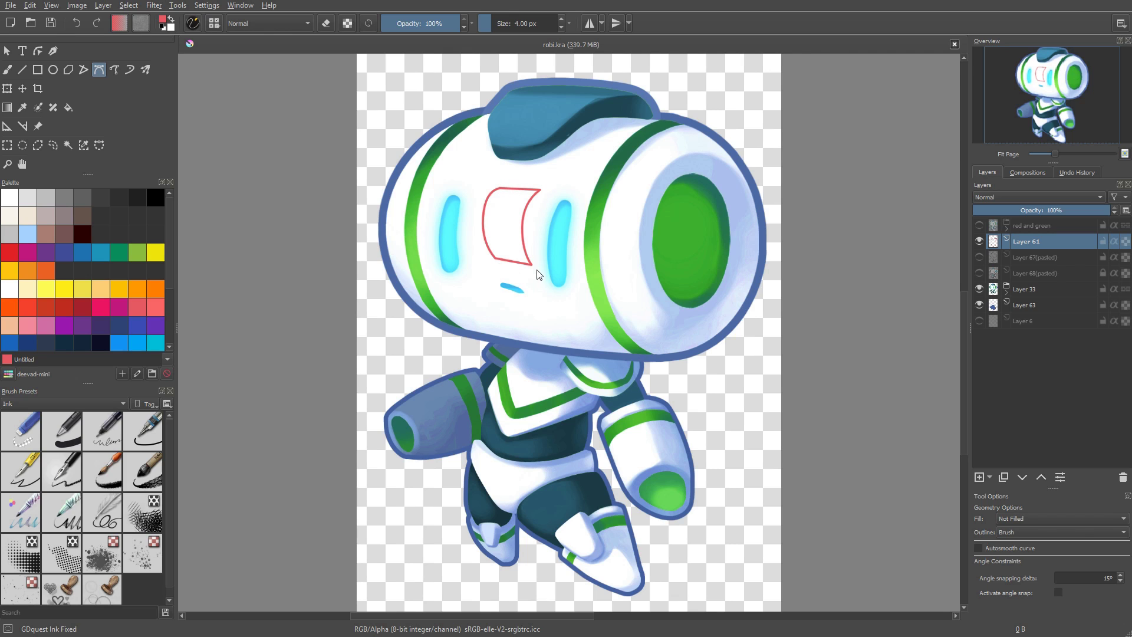
pyautogui.hotkey('ctrl', 'z')
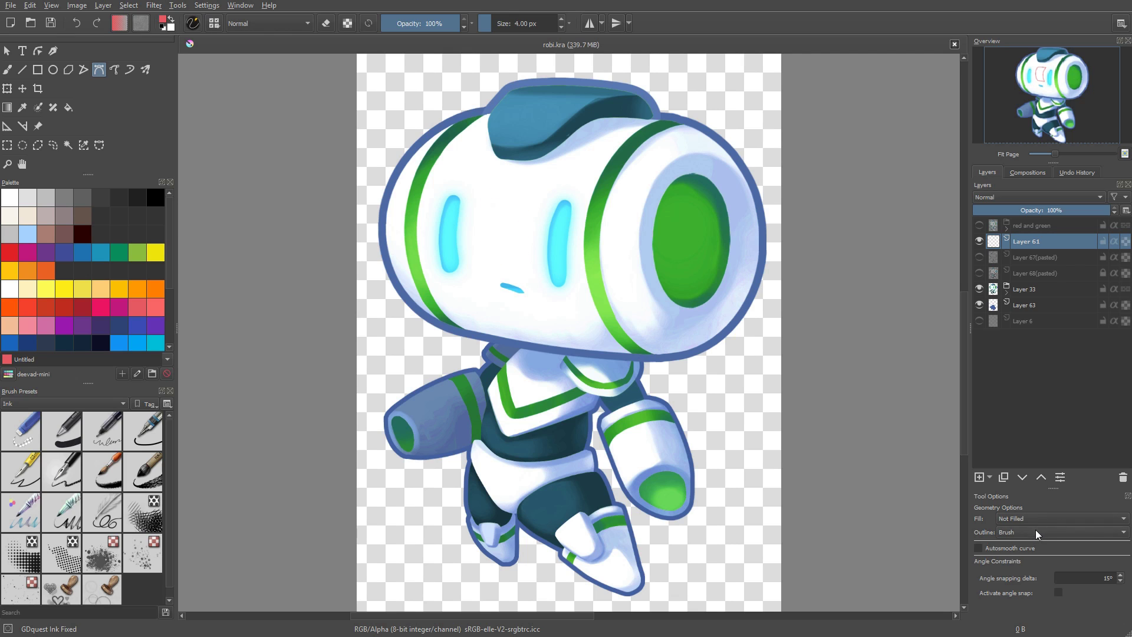
# Float and enlarge the Tool Options, and set the curve's fill to Foreground Color
pyautogui.moveTo(1045, 496); pyautogui.dragTo(779, 233)
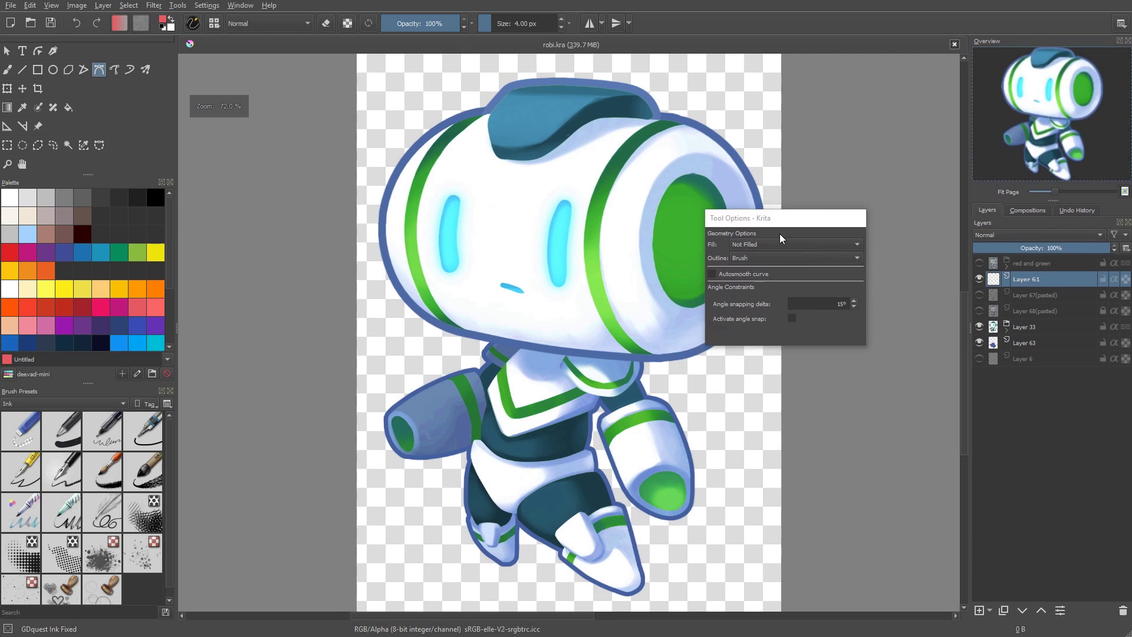
pyautogui.moveTo(865, 344); pyautogui.dragTo(855, 446)
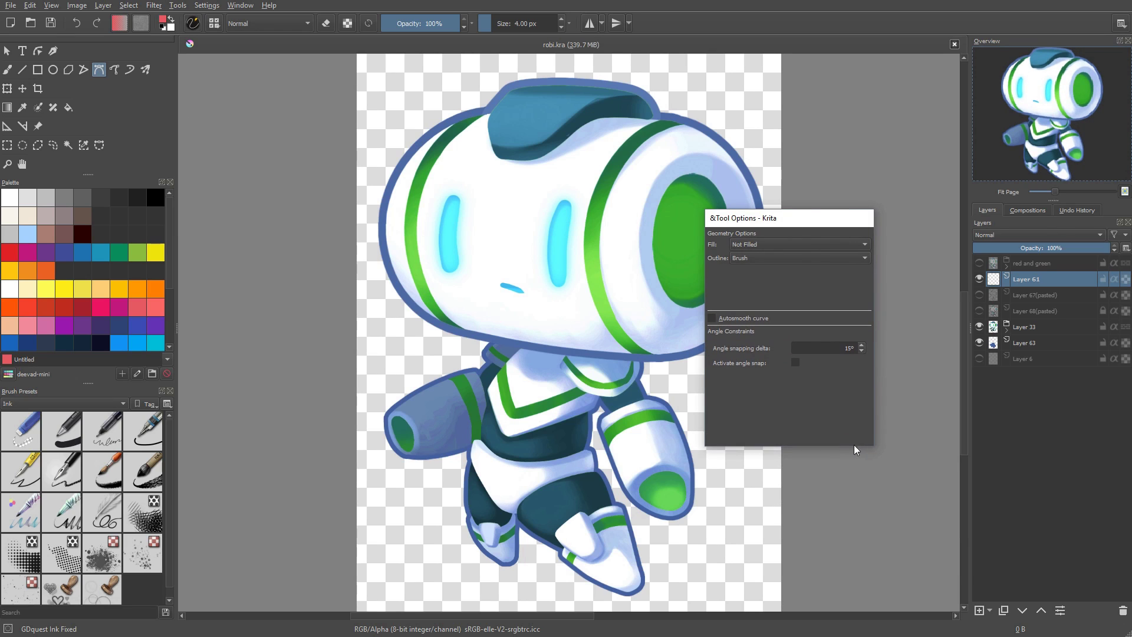
pyautogui.click(771, 242)
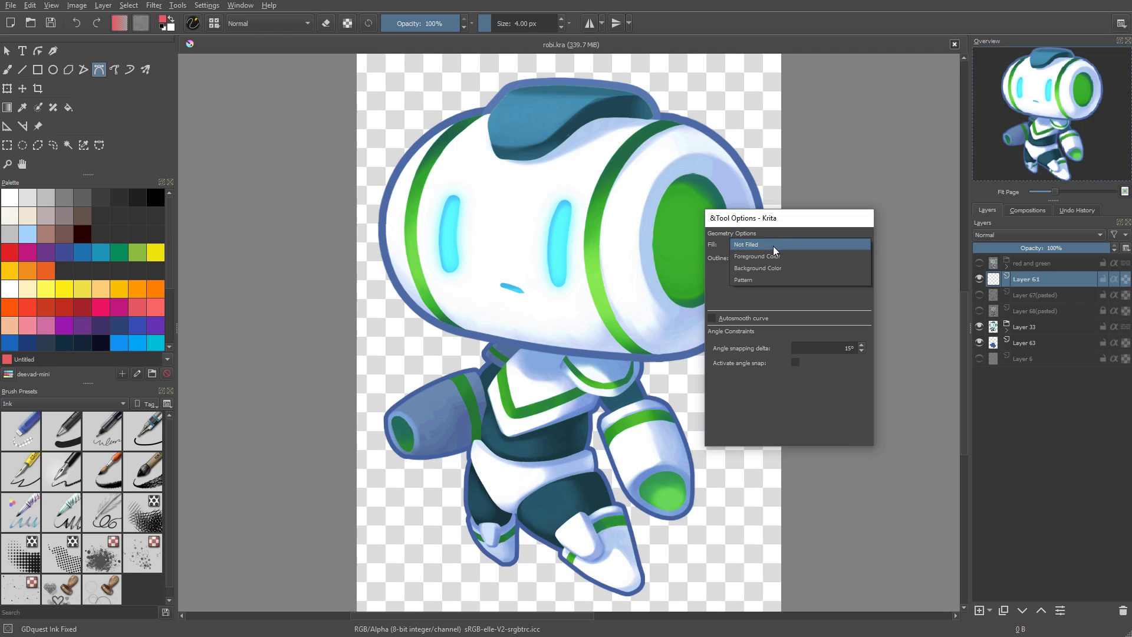
pyautogui.click(776, 257)
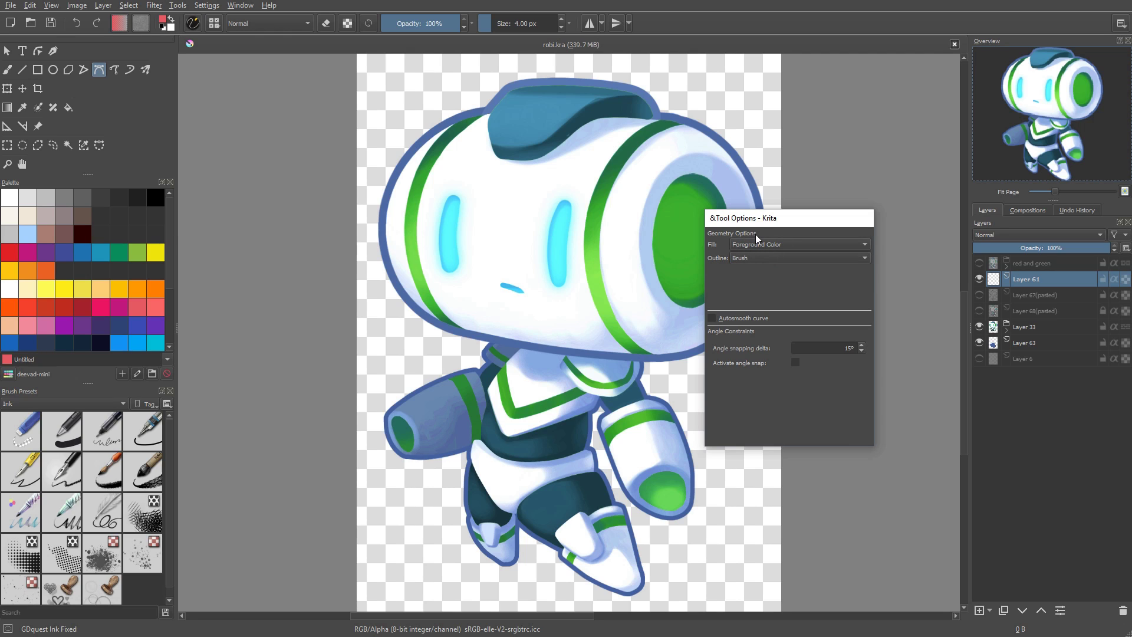
# Draw a filled straight-sided quadrilateral between the robot's eyes, and undo it
pyautogui.click(495, 184)
pyautogui.click(474, 242)
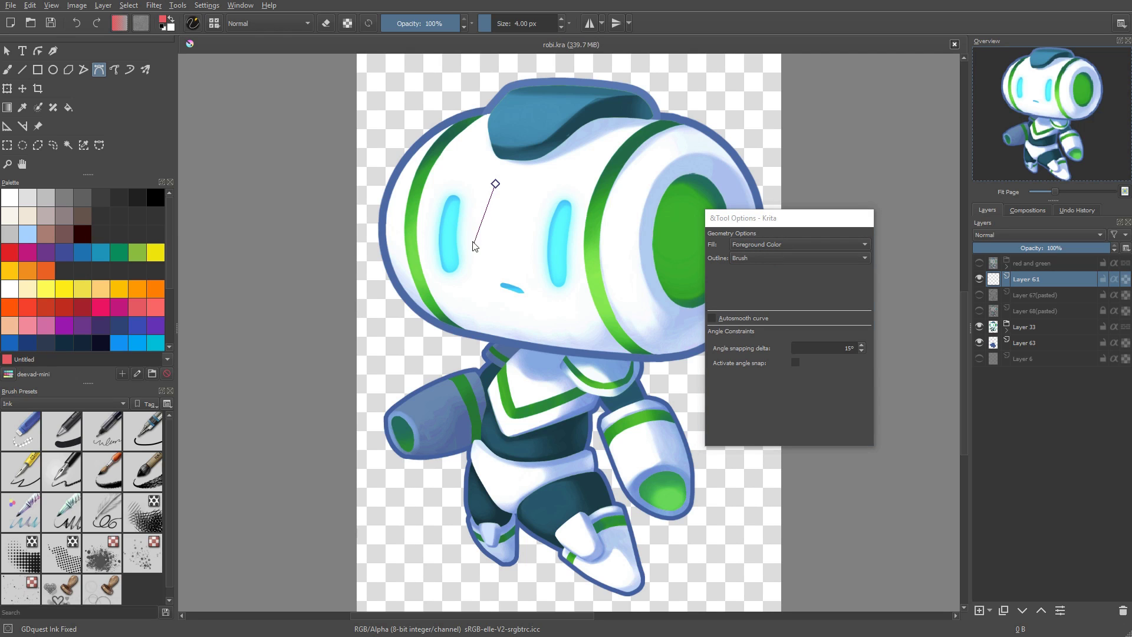
pyautogui.click(525, 252)
pyautogui.click(541, 186)
pyautogui.press('Return')
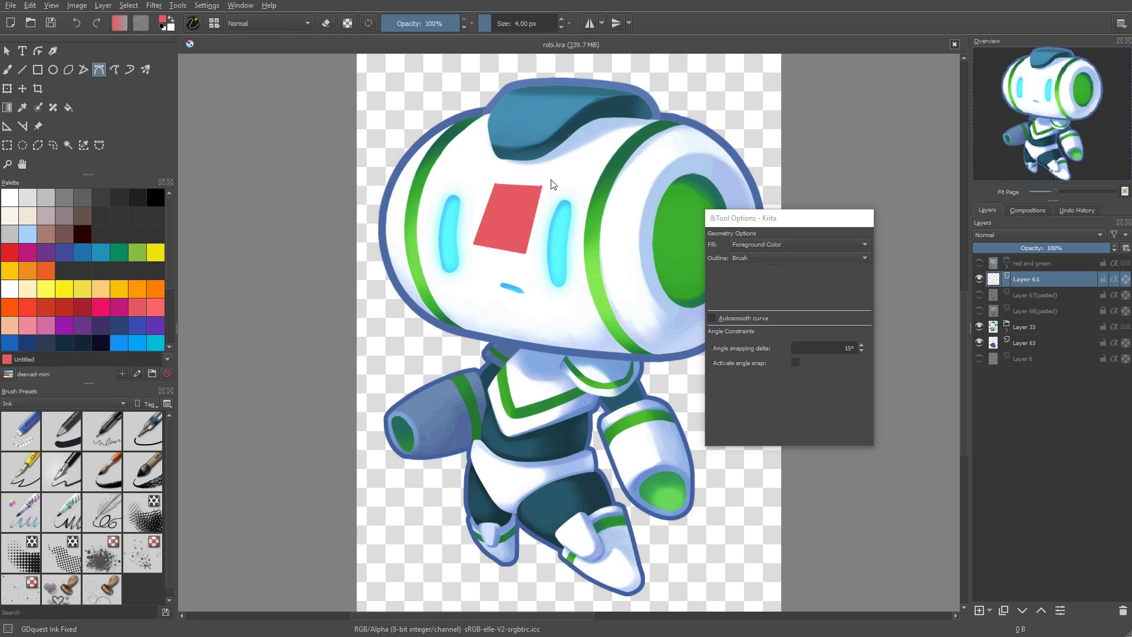
pyautogui.hotkey('ctrl', 'z')
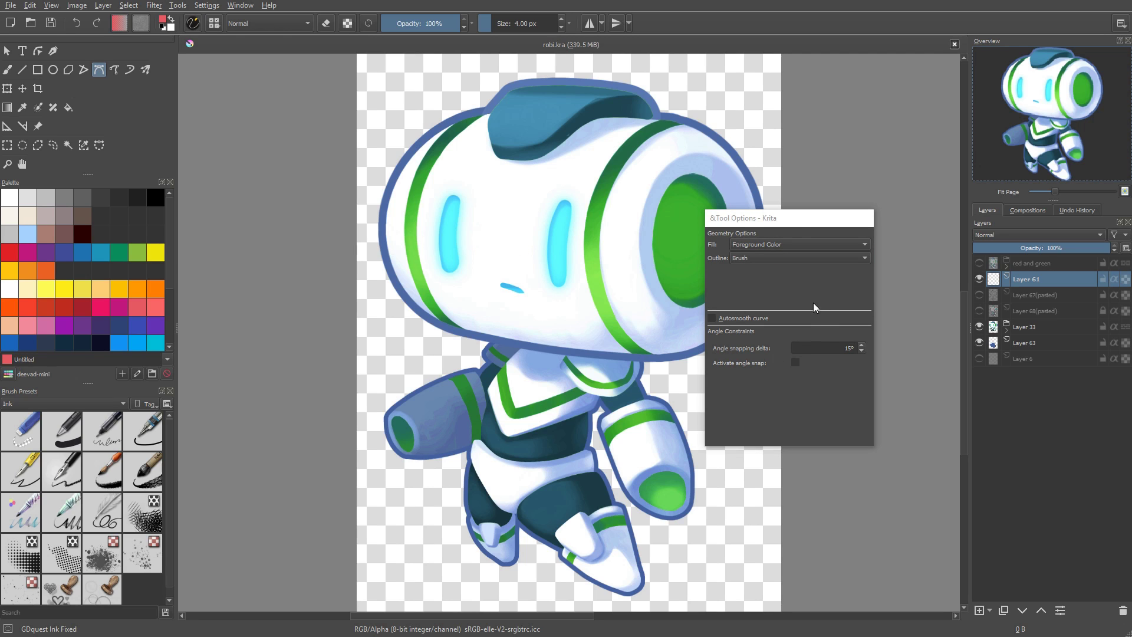
# Dock the Tool Options below the layers again and set the curve's fill to Not Filled
pyautogui.moveTo(799, 218); pyautogui.dragTo(836, 297)
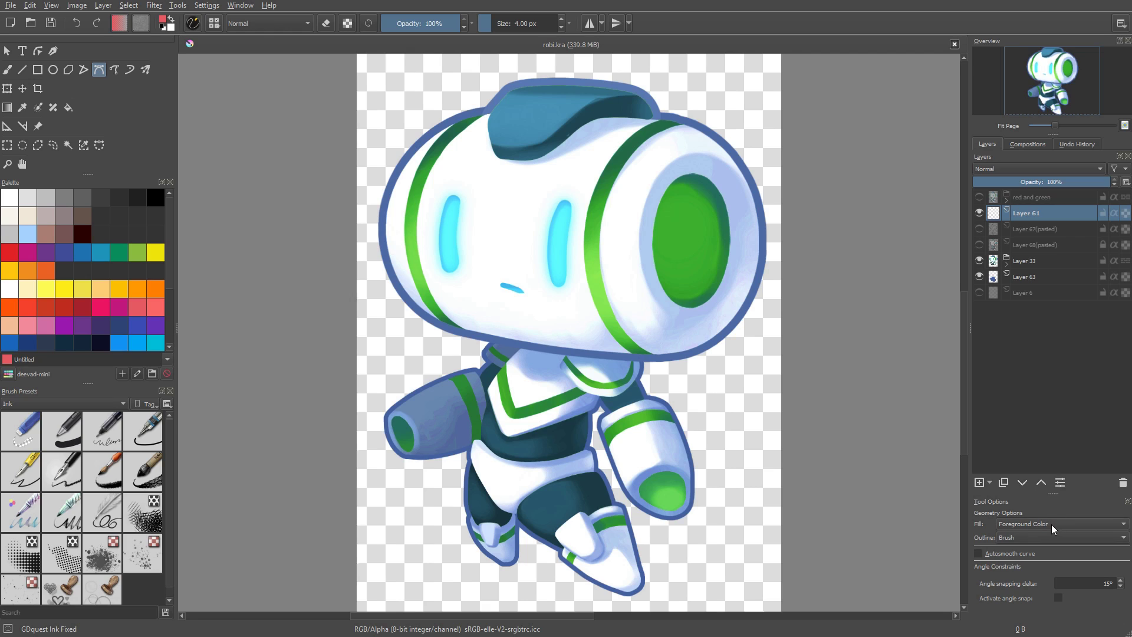
pyautogui.click(1053, 523)
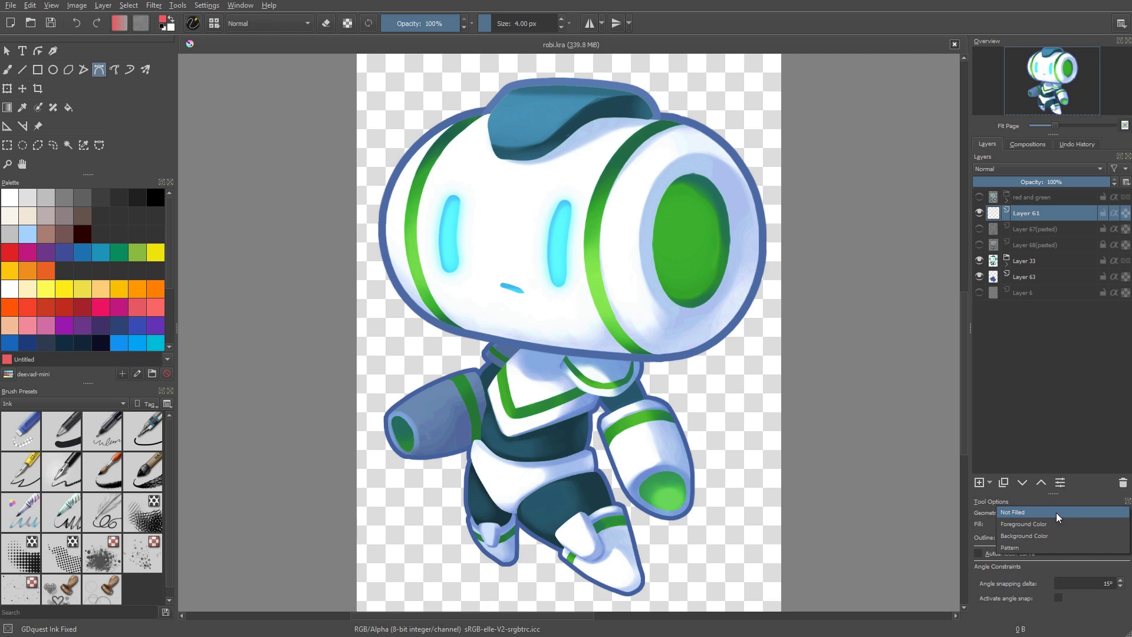
pyautogui.click(1056, 511)
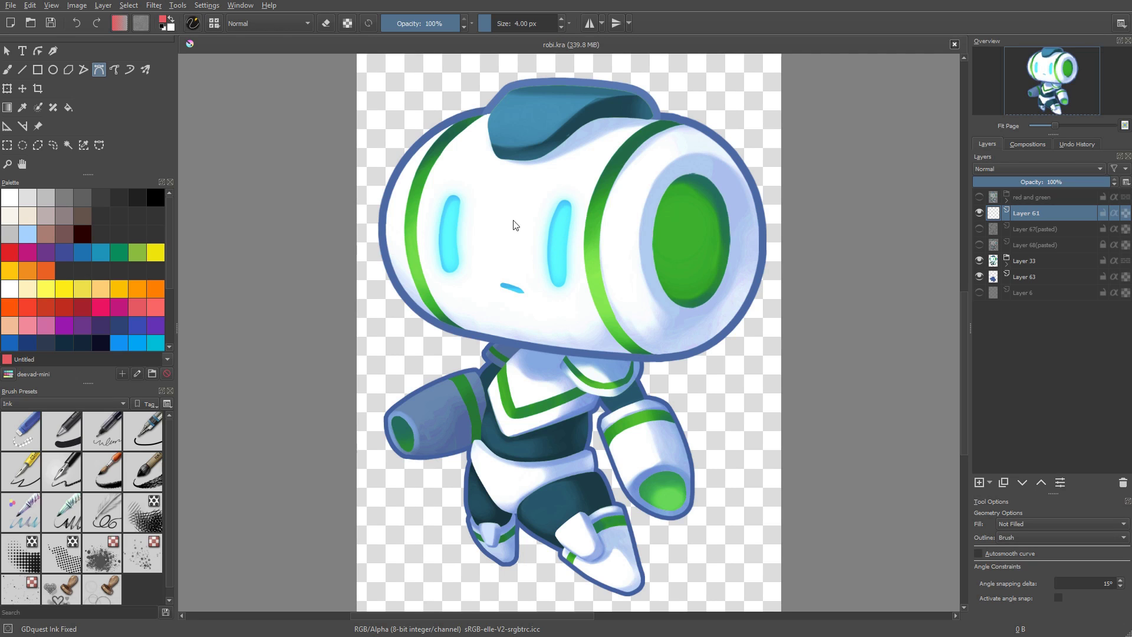
# Draw an open zigzag line of three straight segments across the robot's face, and undo it
pyautogui.click(513, 189)
pyautogui.click(466, 254)
pyautogui.click(521, 258)
pyautogui.doubleClick(555, 307)
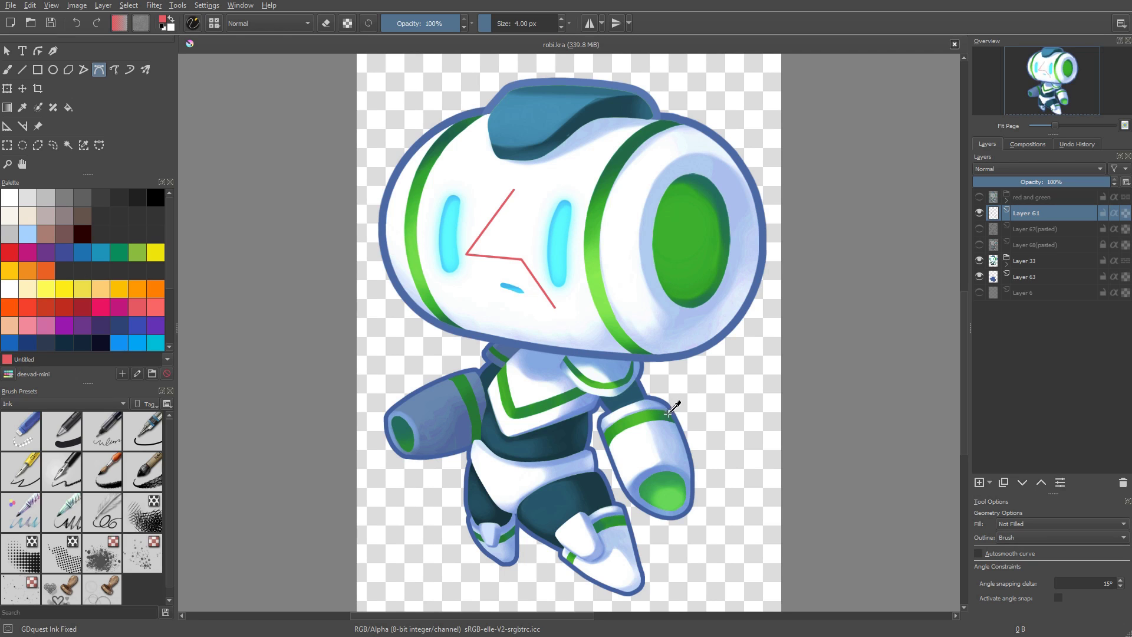
pyautogui.hotkey('ctrl', 'z')
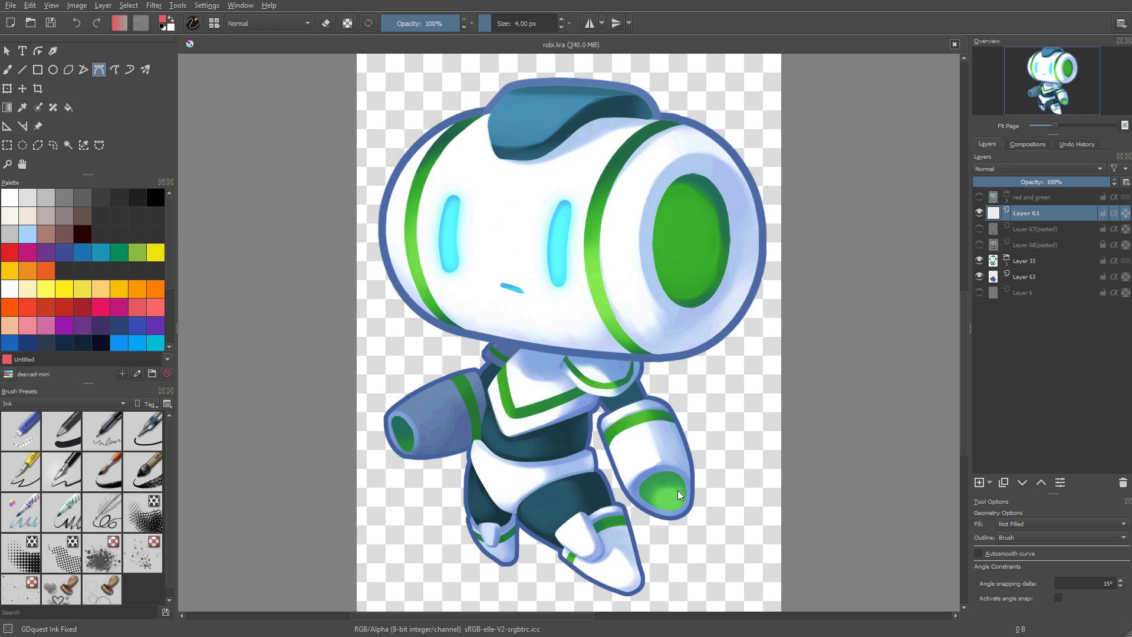
# Start a smooth curved path from the green end of the arm on the checkered side and lead it below the hand
pyautogui.moveTo(669, 468); pyautogui.dragTo(677, 416)
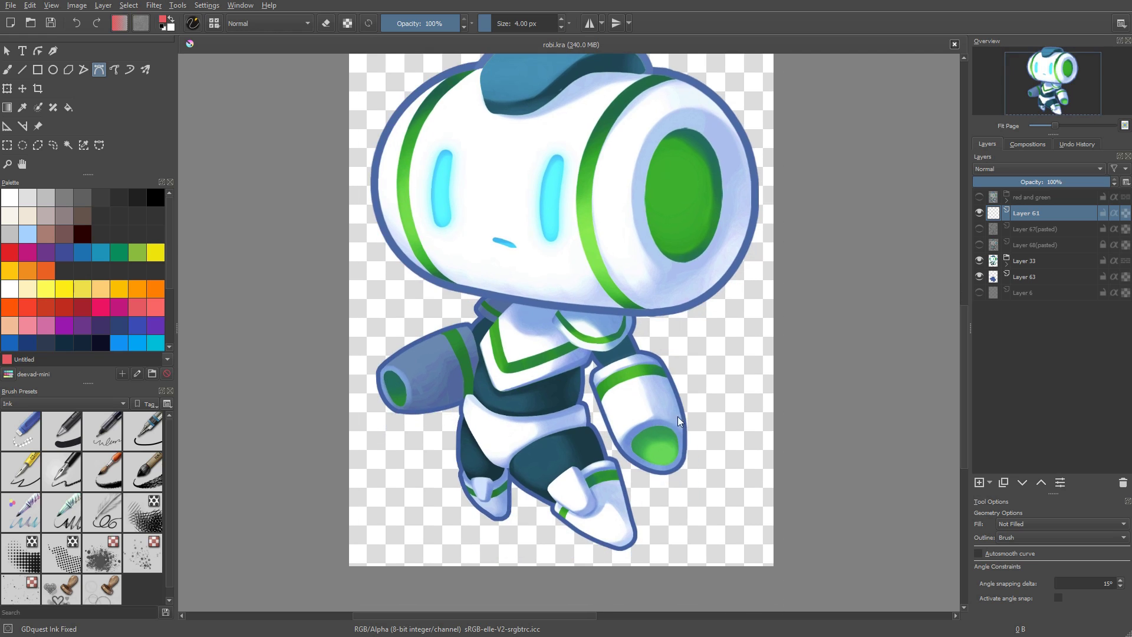
pyautogui.moveTo(652, 501); pyautogui.dragTo(669, 465)
pyautogui.scroll(-2, 671, 465)
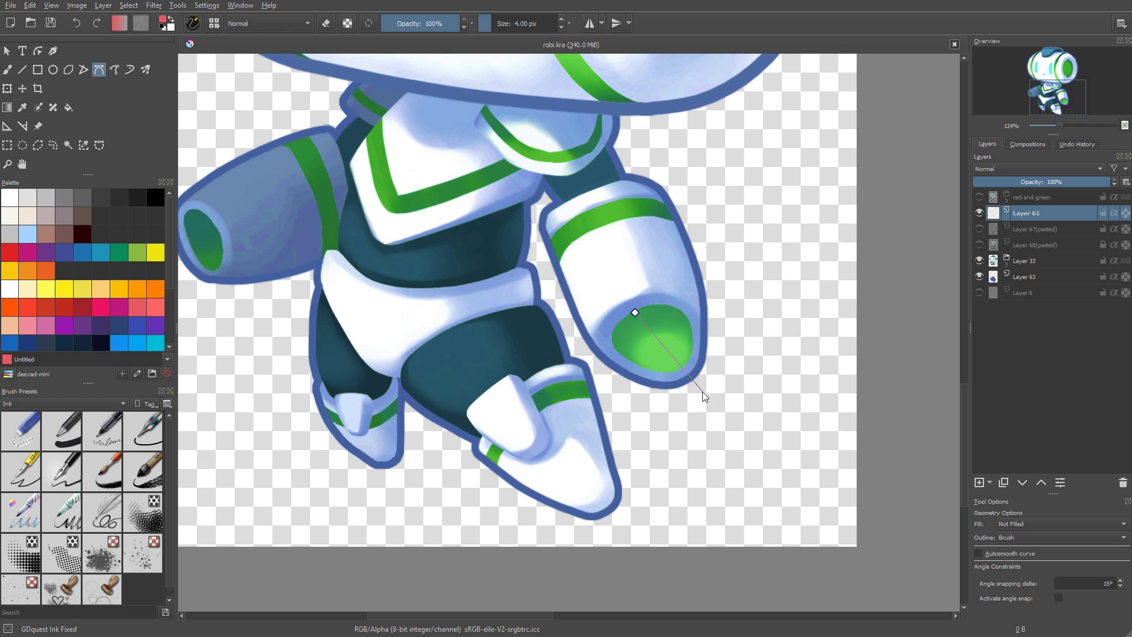
pyautogui.moveTo(704, 390); pyautogui.dragTo(680, 454)
pyautogui.moveTo(637, 489); pyautogui.dragTo(682, 530)
pyautogui.press('Escape')
pyautogui.moveTo(724, 379); pyautogui.dragTo(763, 335)
pyautogui.moveTo(763, 335); pyautogui.dragTo(762, 334)
# Extend the curved path with straight corner segments beside the foot, finish it, and undo the whole path
pyautogui.click(785, 394)
pyautogui.click(678, 441)
pyautogui.click(709, 499)
pyautogui.click(767, 472)
pyautogui.press('Return')
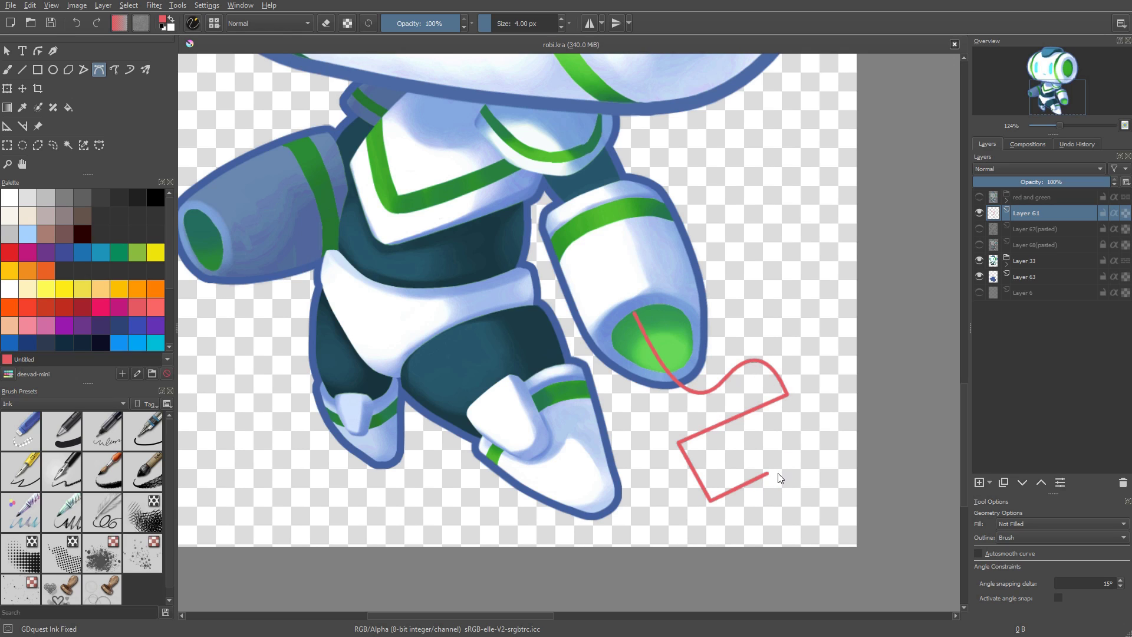
pyautogui.hotkey('ctrl', 'z')
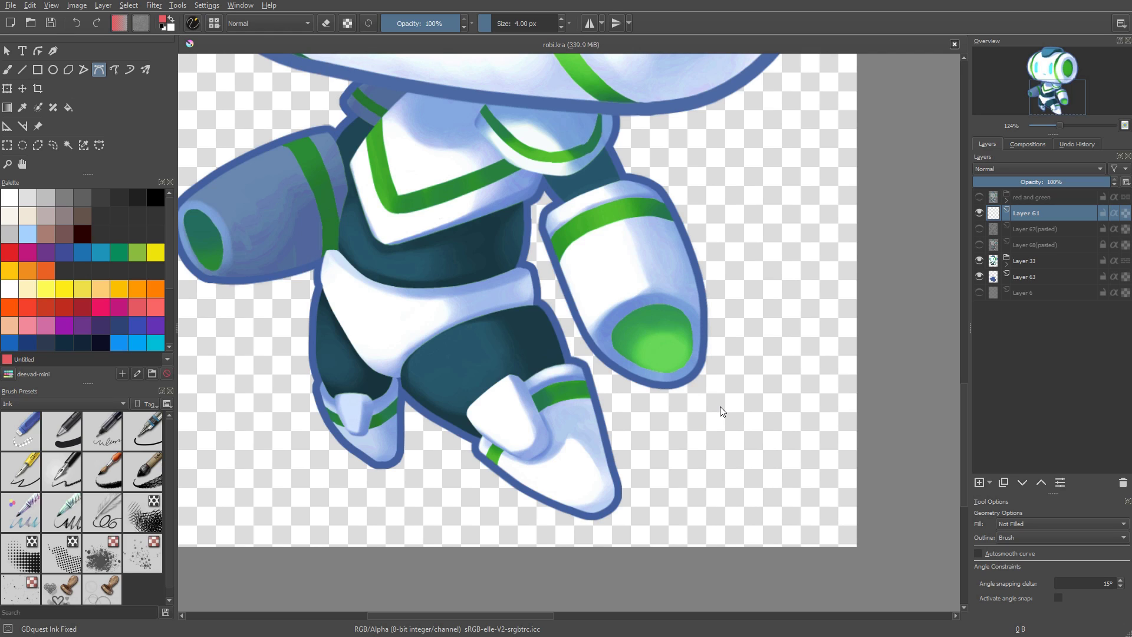
# Draw a closed four-sided outline in the empty area below the arm, and undo it
pyautogui.click(643, 422)
pyautogui.click(641, 487)
pyautogui.click(743, 488)
pyautogui.click(642, 422)
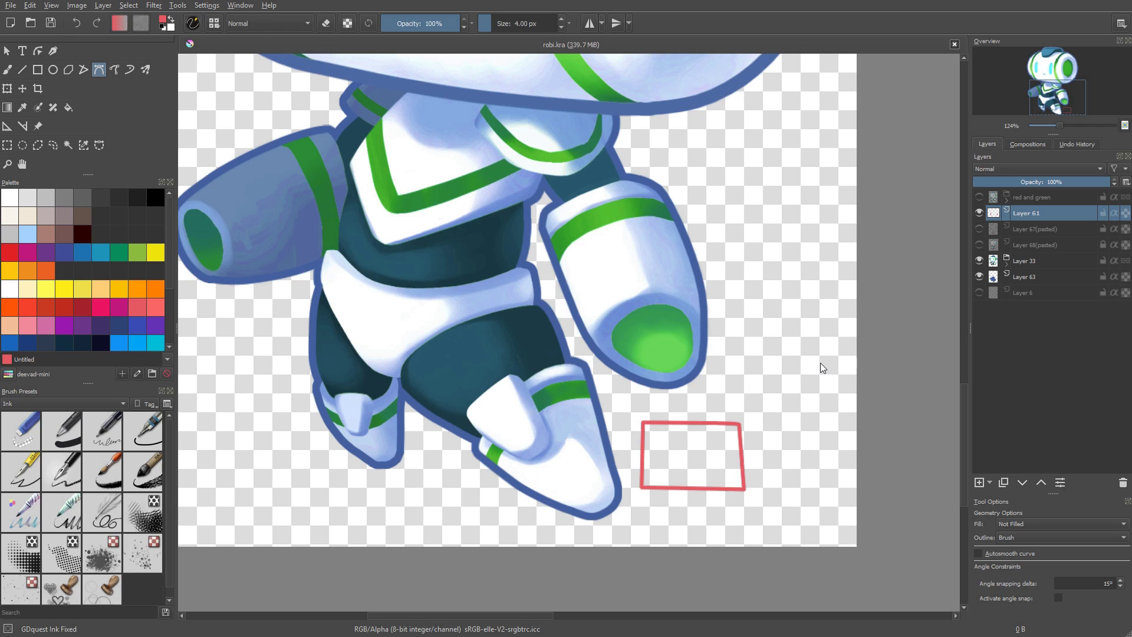
pyautogui.hotkey('ctrl', 'z')
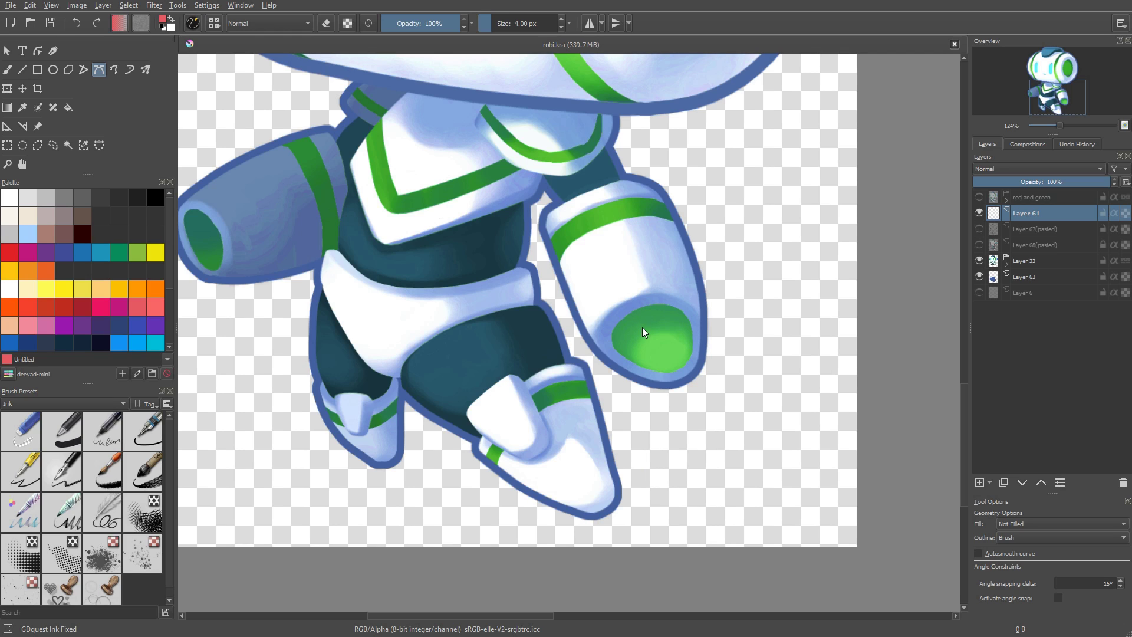
# Increase the brush size to 14 px and start a smooth curved path from the green end of the arm
pyautogui.press(']')
pyautogui.press(']')
pyautogui.press(']')
pyautogui.press(']')
pyautogui.press(']')
pyautogui.press(']')
pyautogui.press(']')
pyautogui.press(']')
pyautogui.moveTo(717, 379); pyautogui.dragTo(711, 415)
pyautogui.press('BackSpace')
pyautogui.moveTo(712, 402); pyautogui.dragTo(700, 443)
pyautogui.moveTo(655, 504); pyautogui.dragTo(744, 510)
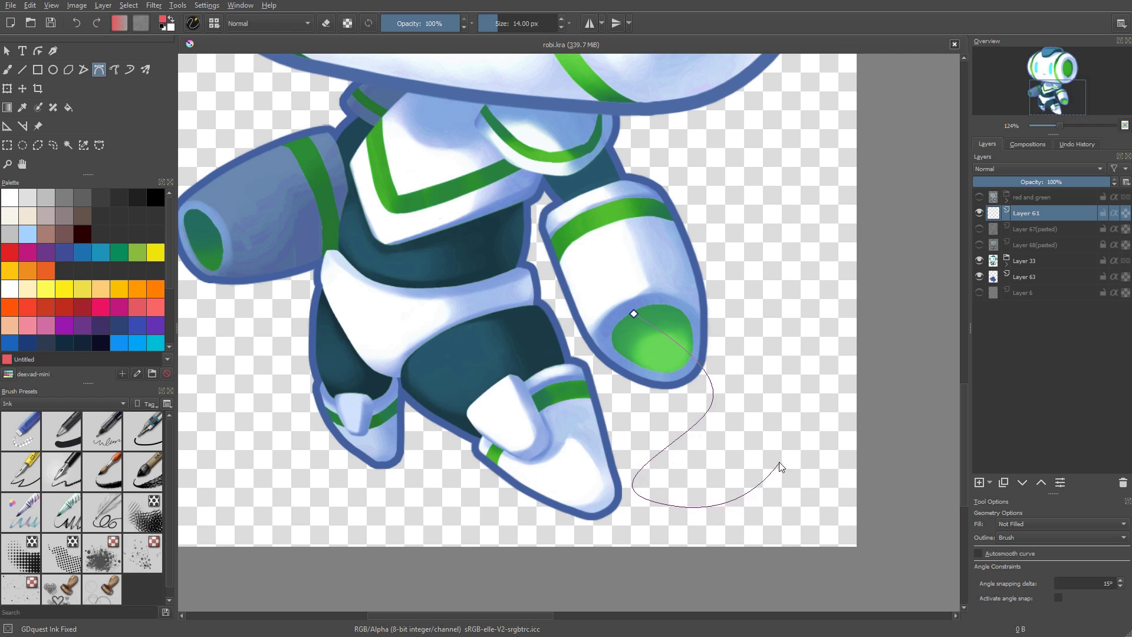
# Remove the path's last two points and redraw it as an S-shaped cable ending beside the foot
pyautogui.press('BackSpace')
pyautogui.press('BackSpace')
pyautogui.moveTo(692, 412); pyautogui.dragTo(719, 419)
pyautogui.moveTo(786, 411); pyautogui.dragTo(791, 478)
pyautogui.doubleClick(692, 485)
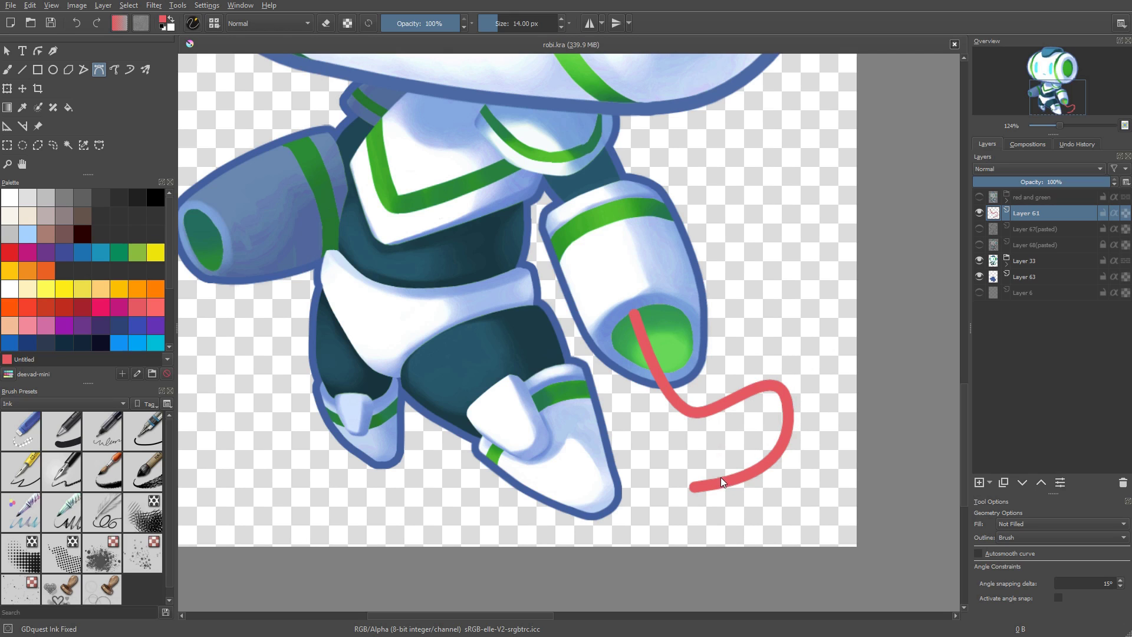
# Add a new paint layer above the cable's layer and turn on Preserve Alpha
pyautogui.press('Insert')
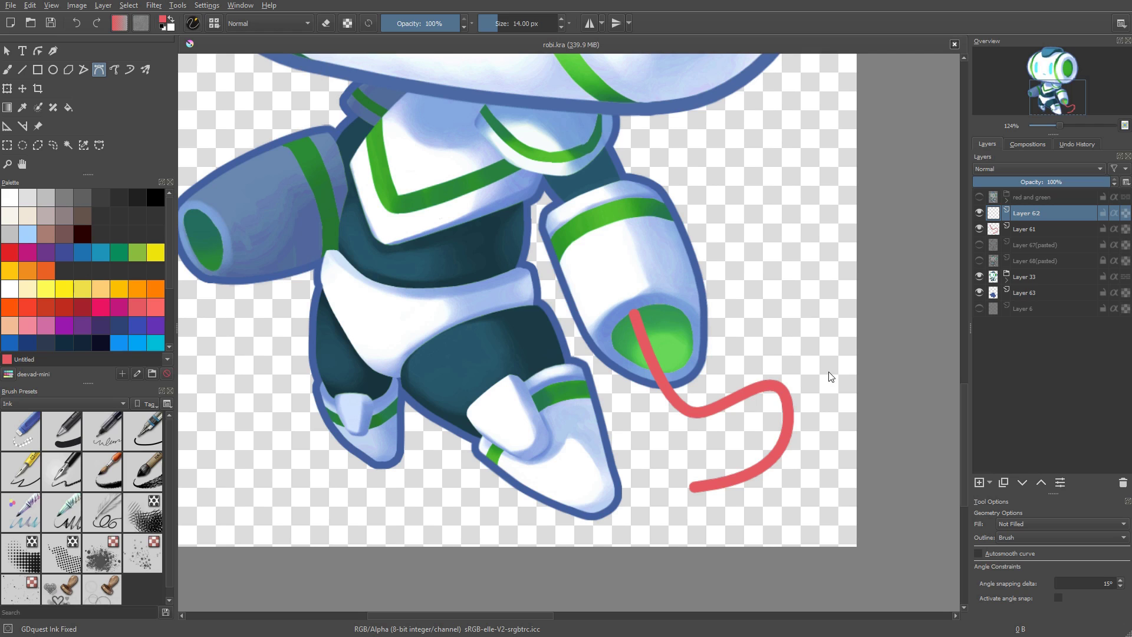
pyautogui.moveTo(725, 398); pyautogui.dragTo(633, 370)
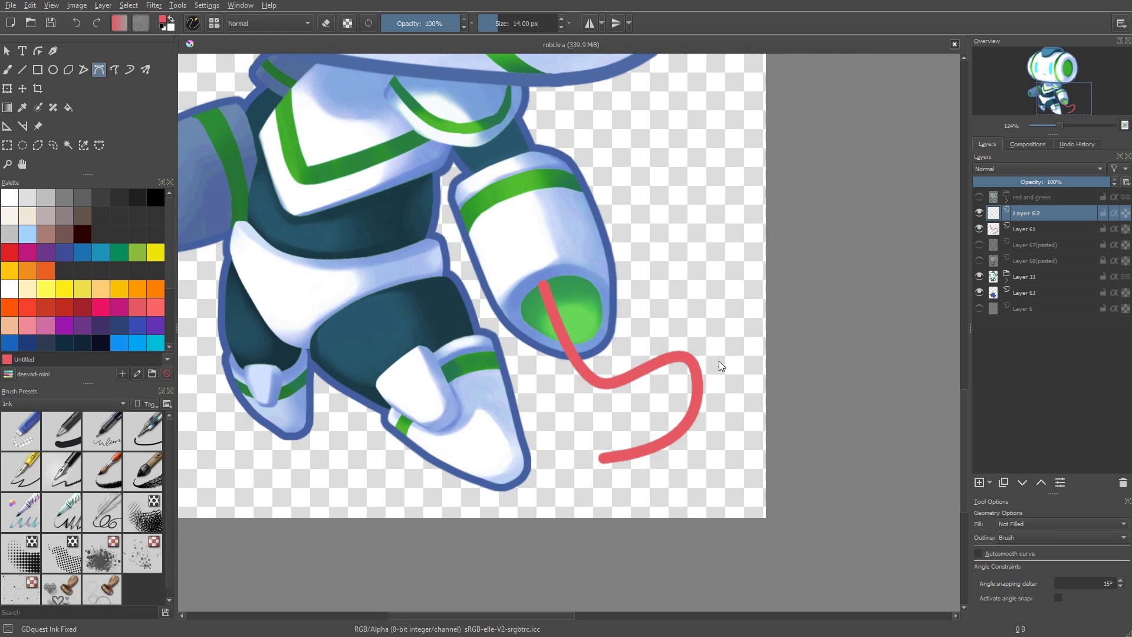
pyautogui.hotkey('shift', 'a')
# Switch to the Freehand Brush with the GDquest Basic Flat preset
pyautogui.press('b')
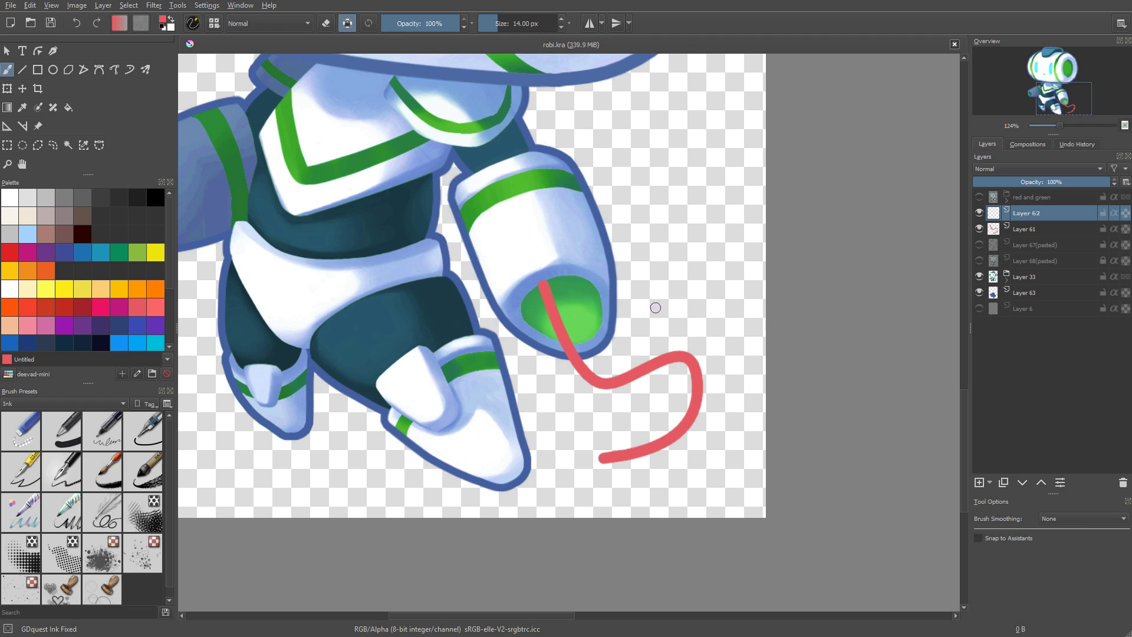
pyautogui.rightClick(655, 307)
pyautogui.click(714, 255)
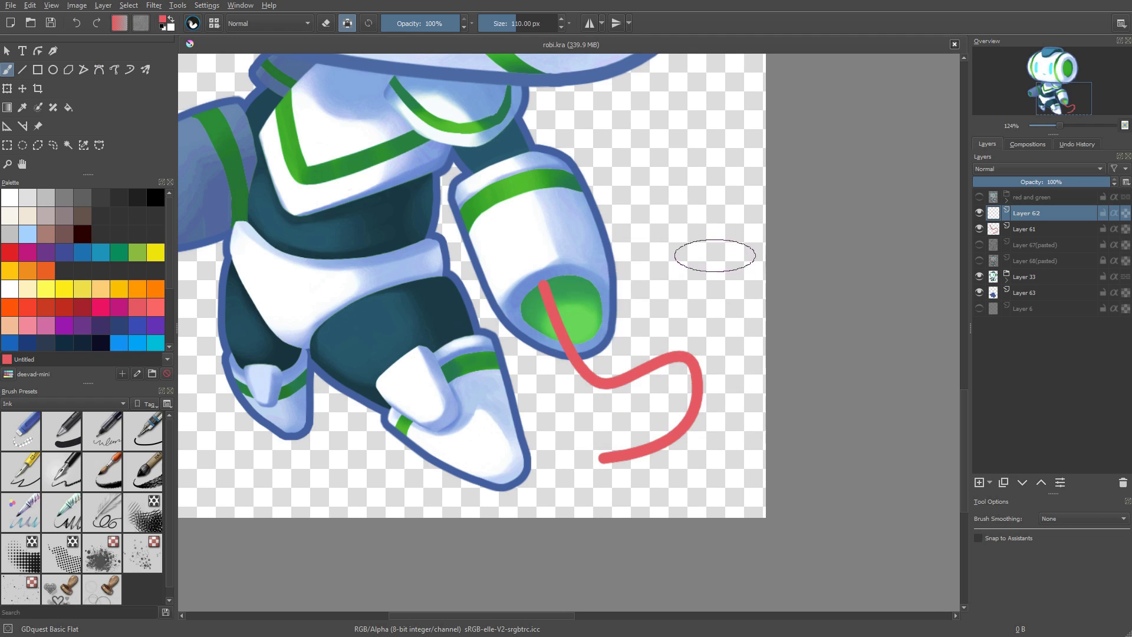
# Choose orange as the foreground color and paint over the red cable on Layer 61
pyautogui.click(137, 289)
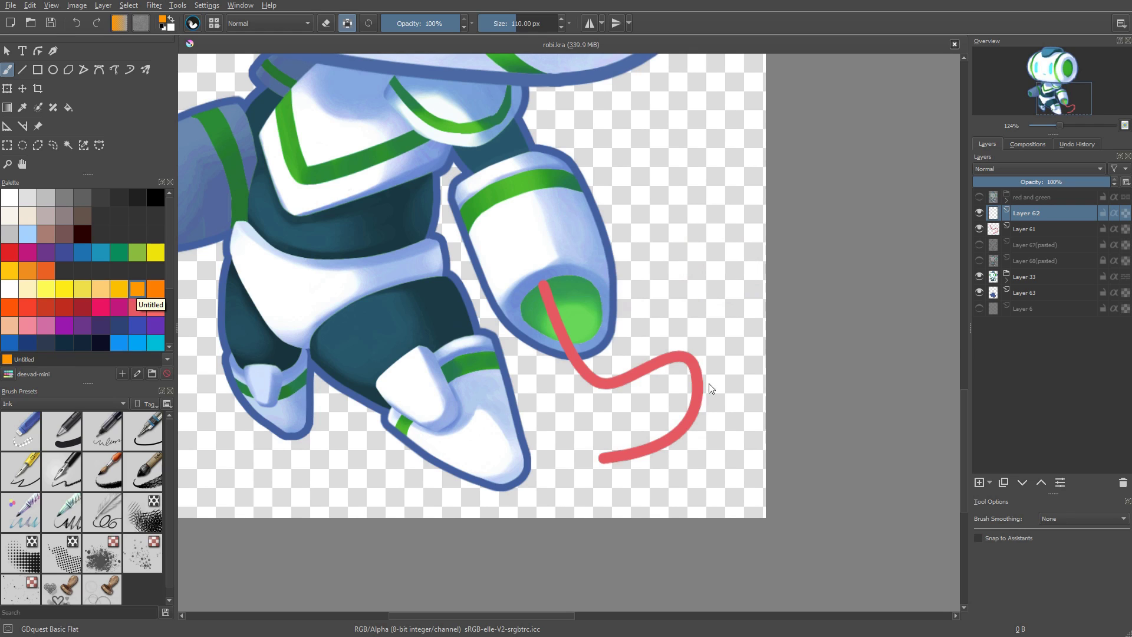
pyautogui.click(1029, 228)
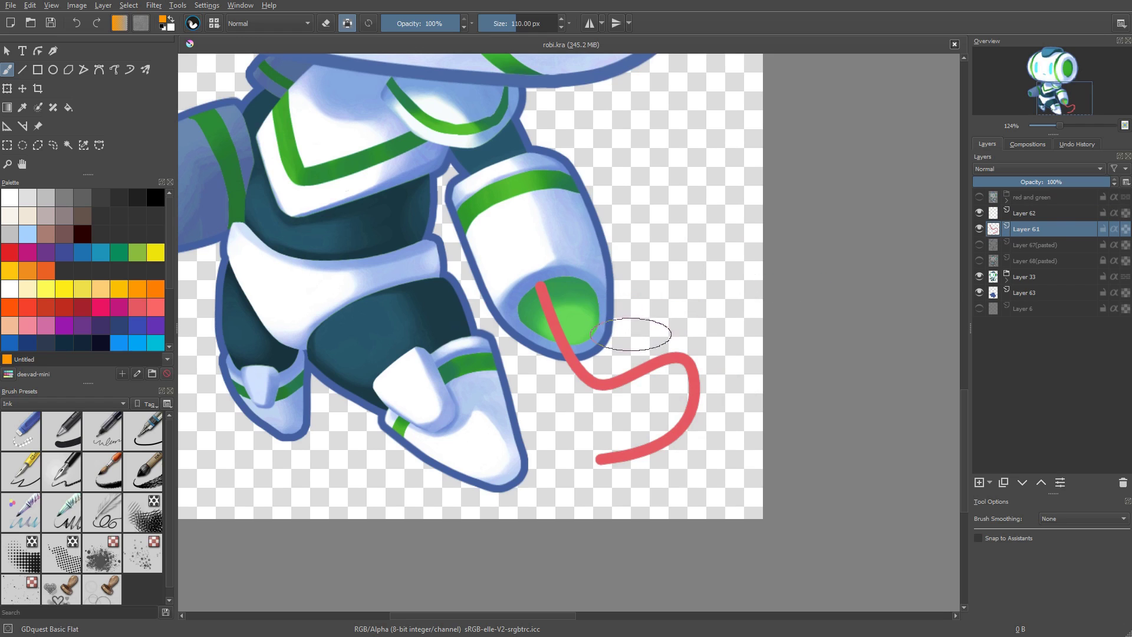
pyautogui.moveTo(638, 336); pyautogui.dragTo(652, 337)
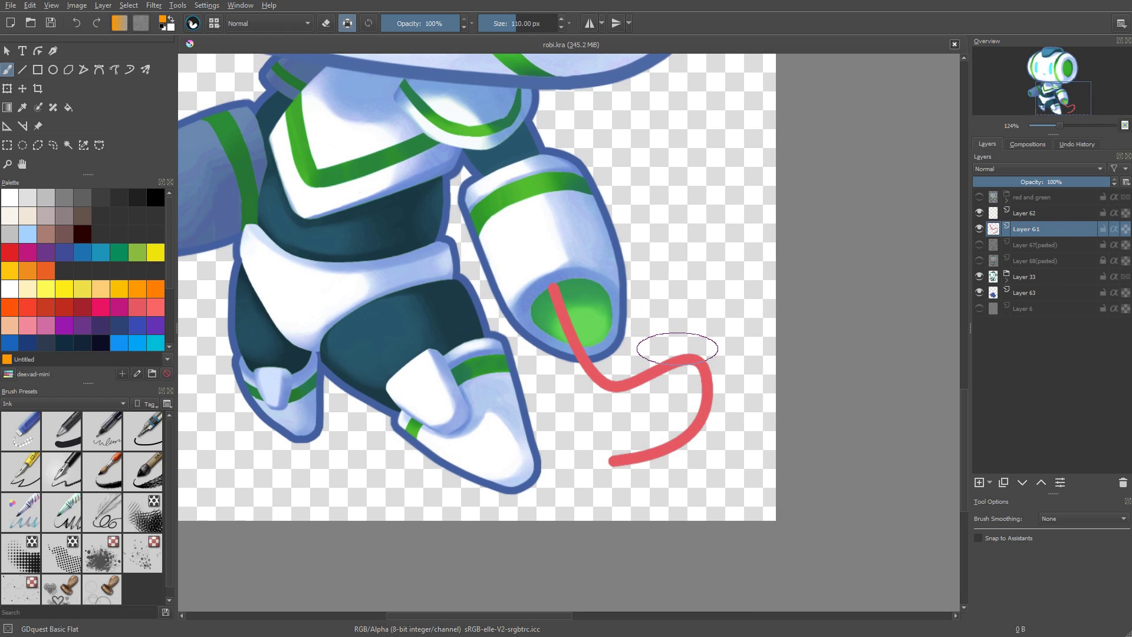
pyautogui.hotkey('ctrl', 'z')
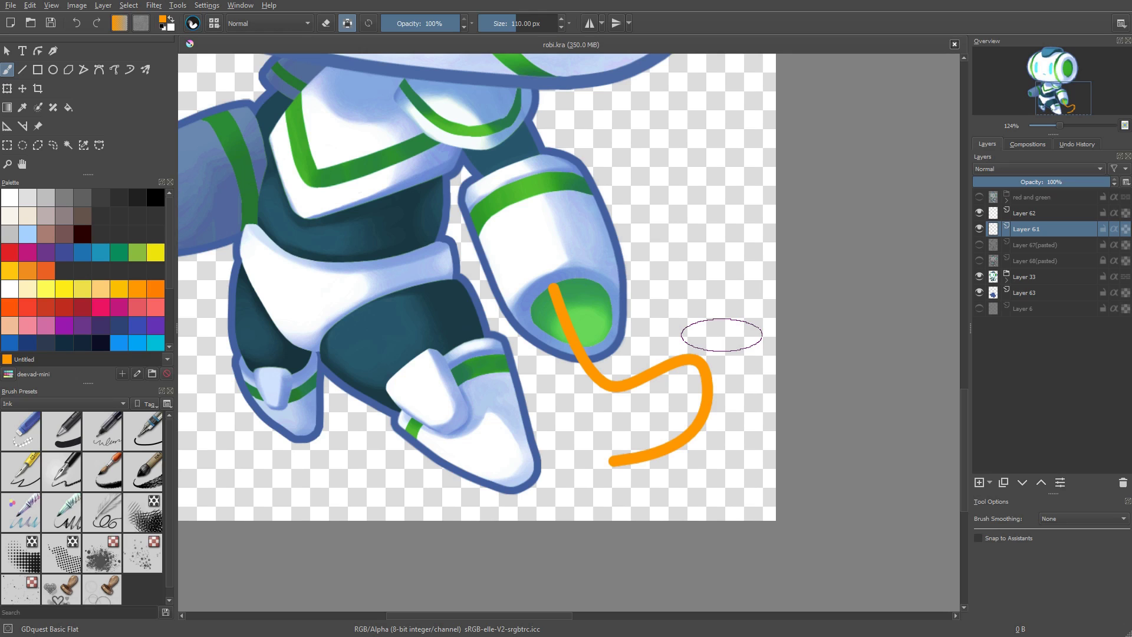
# Pick a darker reddish brown in the color selector and shade the cable's start inside the arm's green opening
pyautogui.hotkey('shift', 'i')
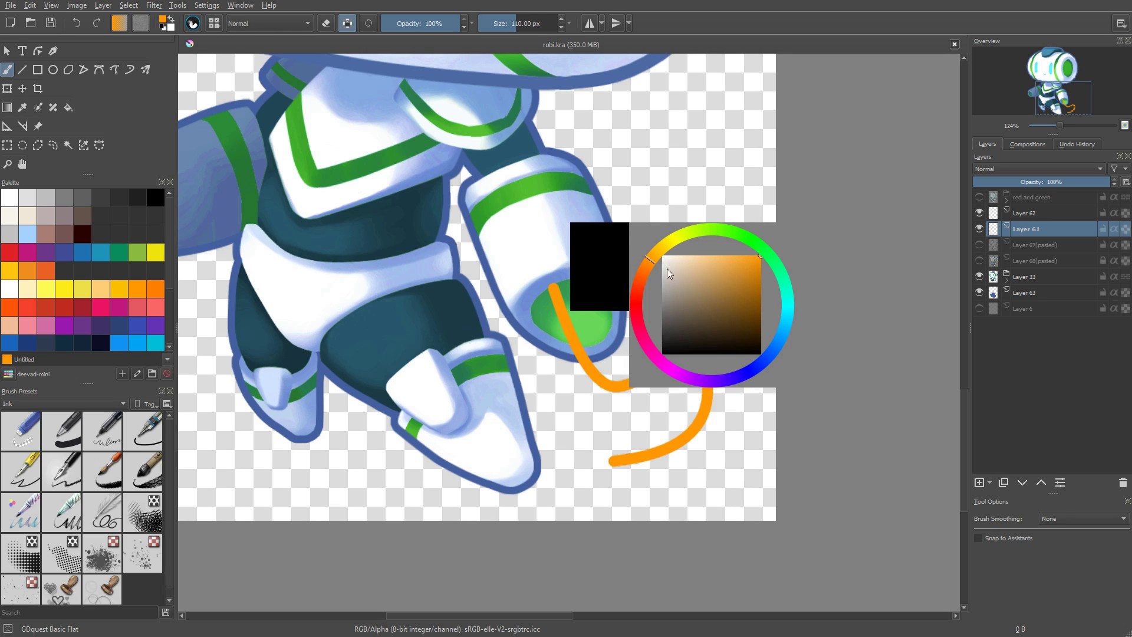
pyautogui.click(735, 300)
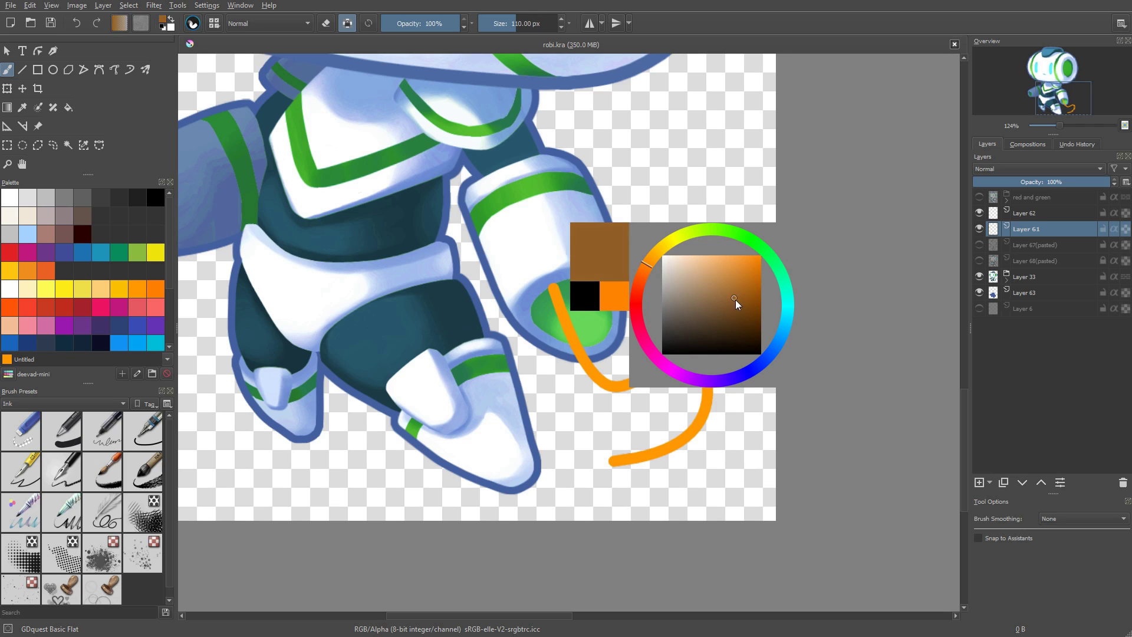
pyautogui.click(734, 288)
pyautogui.click(640, 274)
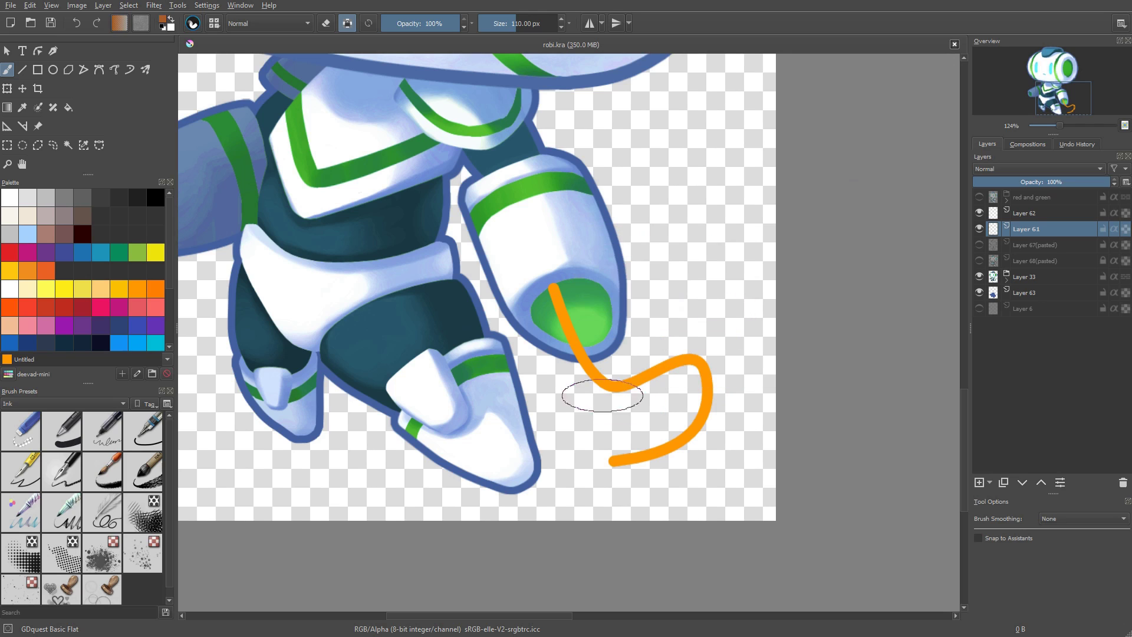
pyautogui.moveTo(570, 273); pyautogui.dragTo(582, 358)
pyautogui.moveTo(552, 255); pyautogui.dragTo(575, 330)
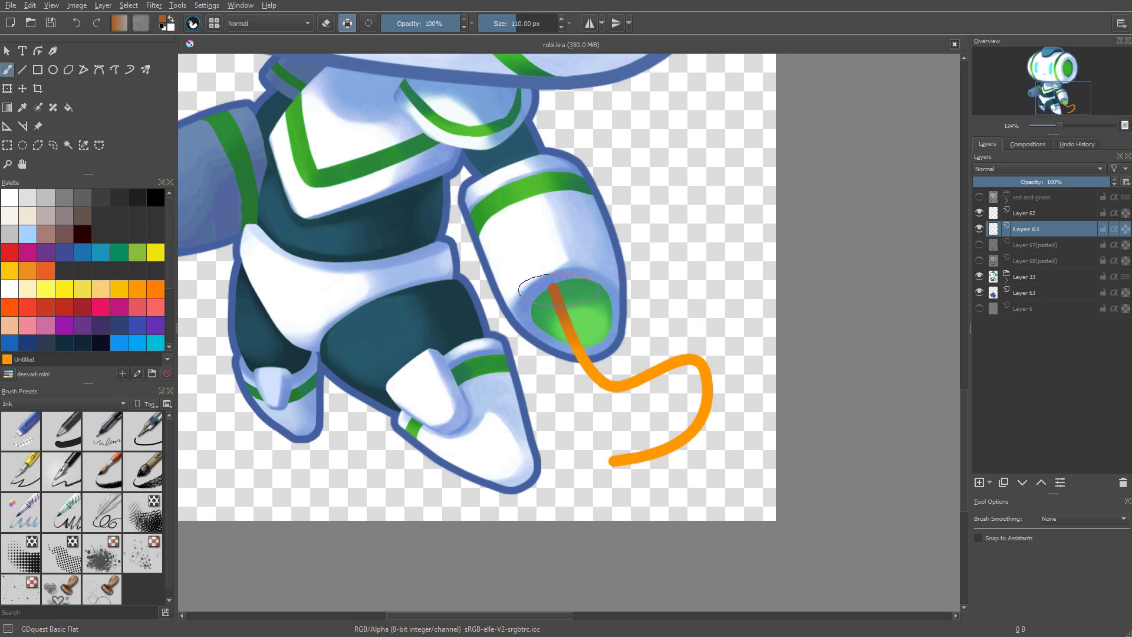
# Shade the orange cable with the darker brown at its start inside the arm and along its outer bend, reducing the brush size
pyautogui.moveTo(558, 290); pyautogui.dragTo(632, 392)
pyautogui.moveTo(553, 270); pyautogui.dragTo(593, 347)
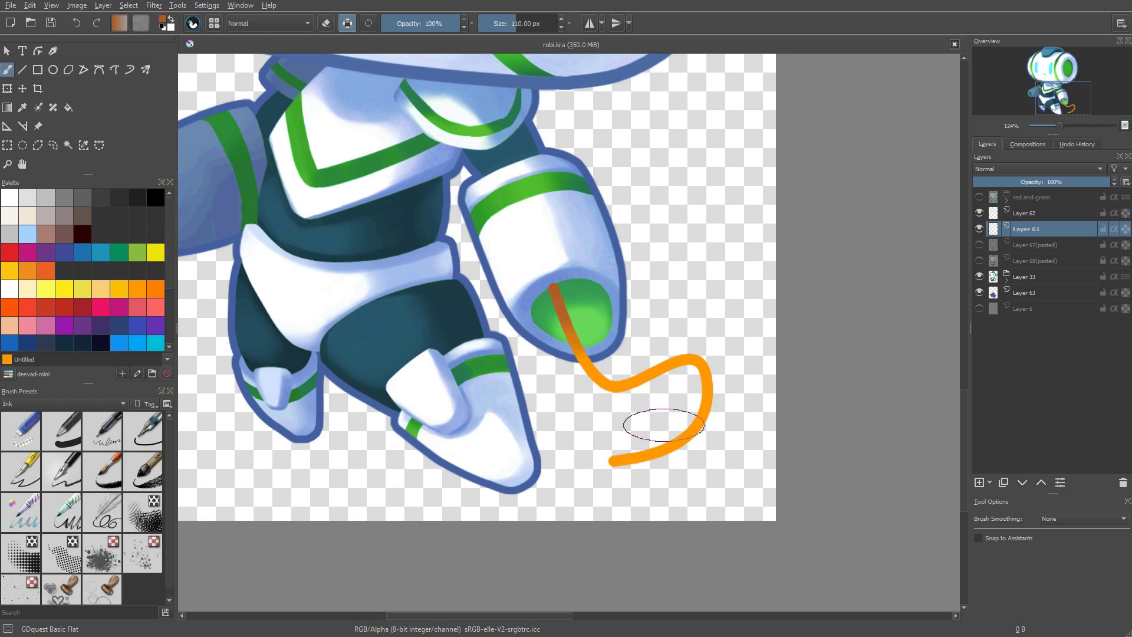
pyautogui.moveTo(678, 459)
pyautogui.keyDown('shift'); pyautogui.mouseDown()
pyautogui.moveTo(642, 470)
pyautogui.moveTo(600, 465)
pyautogui.moveTo(695, 441)
pyautogui.moveTo(604, 467)
pyautogui.moveTo(713, 410)
pyautogui.moveTo(621, 457)
pyautogui.moveTo(716, 399)
pyautogui.moveTo(604, 461)
pyautogui.moveTo(715, 398)
pyautogui.moveTo(657, 456)
pyautogui.moveTo(708, 361)
pyautogui.moveTo(706, 385)
pyautogui.moveTo(667, 444)
pyautogui.moveTo(708, 385)
pyautogui.moveTo(670, 418)
pyautogui.moveTo(696, 374)
pyautogui.moveTo(703, 402)
pyautogui.moveTo(721, 380)
pyautogui.moveTo(710, 391)
pyautogui.moveTo(695, 366)
pyautogui.moveTo(707, 437)
pyautogui.moveTo(697, 367)
pyautogui.moveTo(685, 437)
pyautogui.mouseUp(); pyautogui.keyUp('shift')
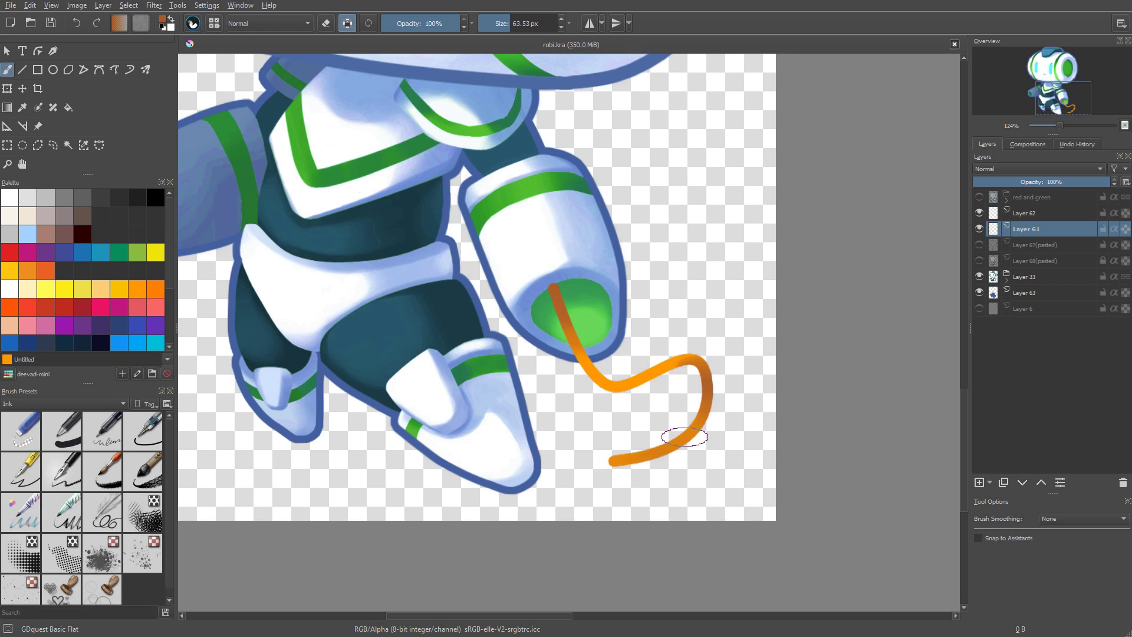
pyautogui.moveTo(684, 437)
pyautogui.mouseDown()
pyautogui.moveTo(604, 383)
pyautogui.moveTo(639, 384)
pyautogui.mouseUp()
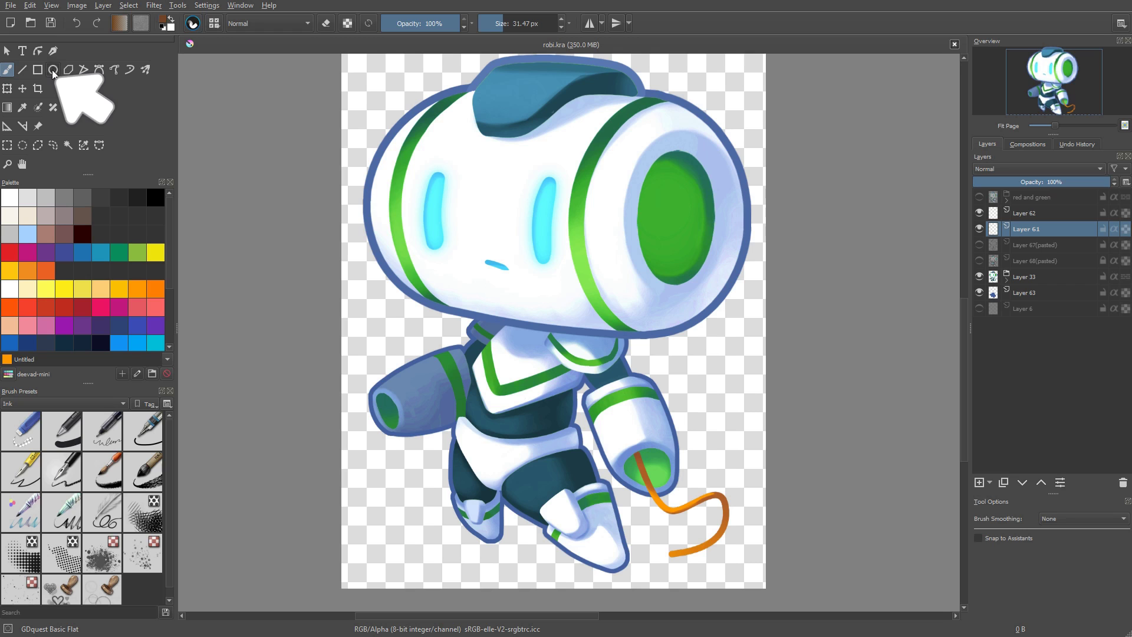
# On Layer 62, draw a circle about 140 px wide around the cable's free end using the Ellipse tool and the GDquest Ink Fixed preset
pyautogui.click(53, 70)
pyautogui.moveTo(680, 434); pyautogui.dragTo(635, 347)
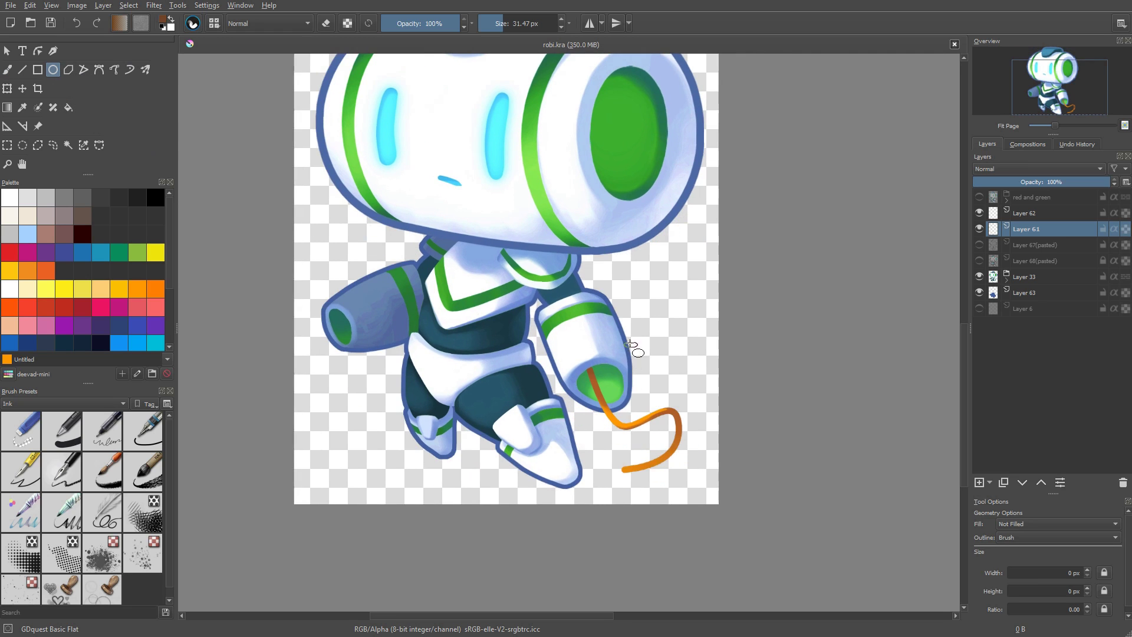
pyautogui.moveTo(634, 480); pyautogui.dragTo(646, 441)
pyautogui.scroll(1, 646, 441)
pyautogui.rightClick(622, 451)
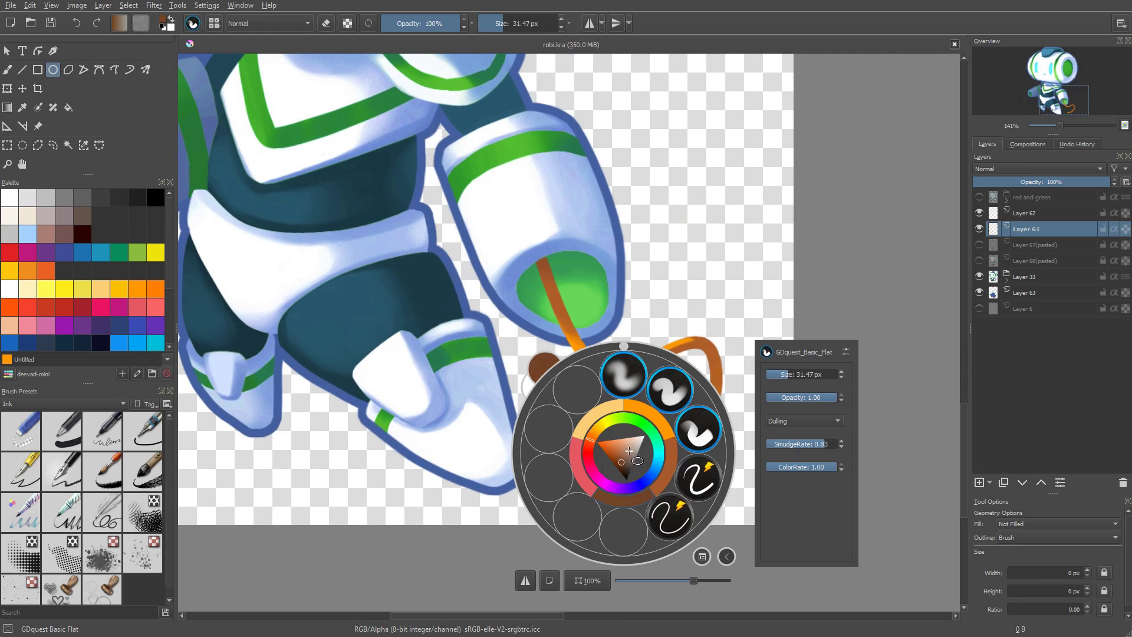
pyautogui.click(687, 505)
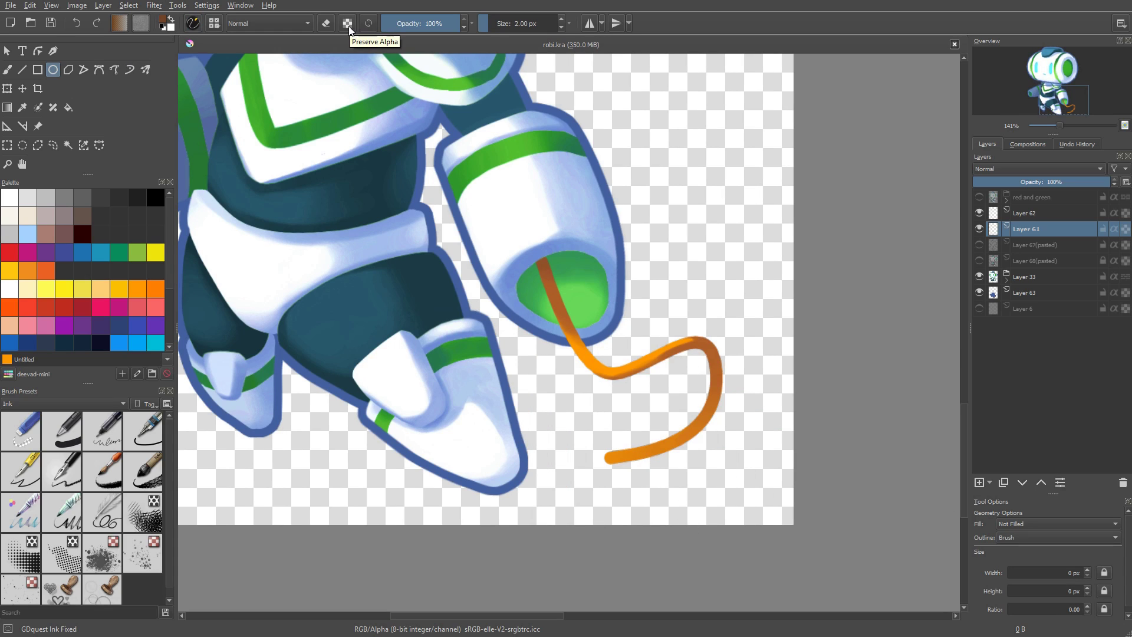
pyautogui.press('pageup')
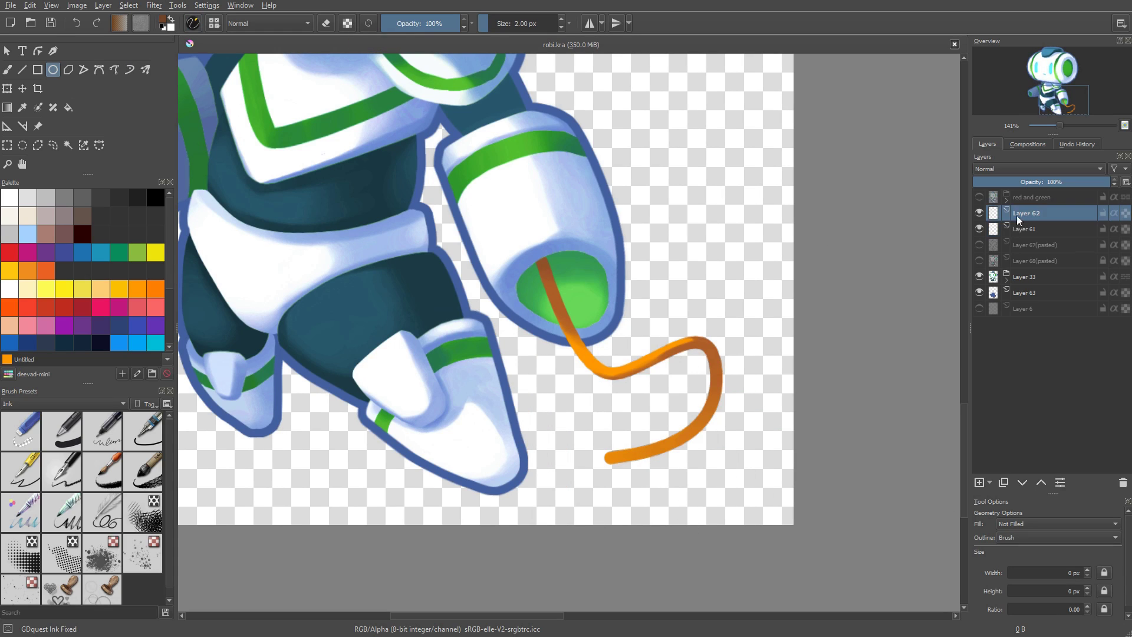
pyautogui.moveTo(575, 452)
pyautogui.mouseDown()
pyautogui.moveTo(631, 472)
pyautogui.moveTo(639, 518)
pyautogui.moveTo(657, 515)
pyautogui.mouseUp()
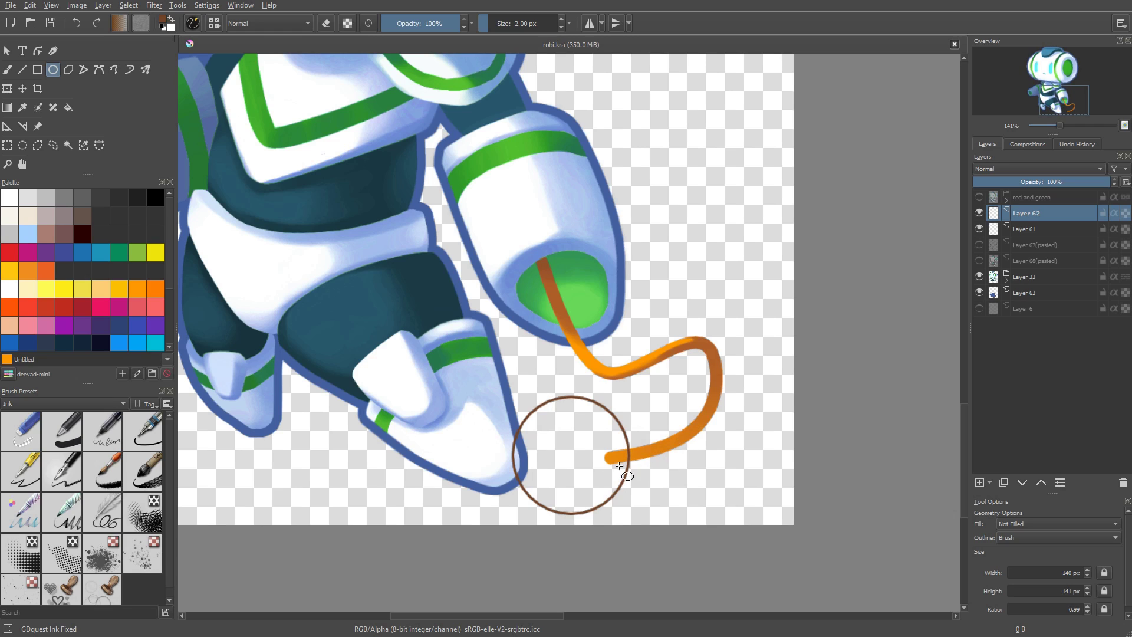
# Fill the circle with the brown foreground color using the Fill tool, limited to the current layer
pyautogui.press('f')
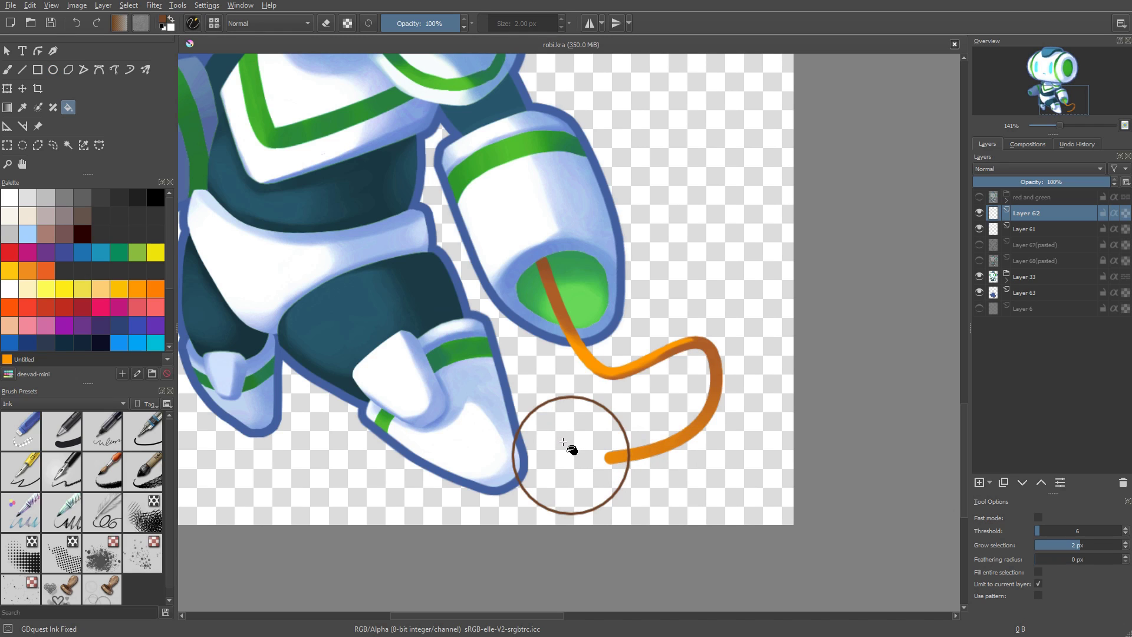
pyautogui.click(563, 442)
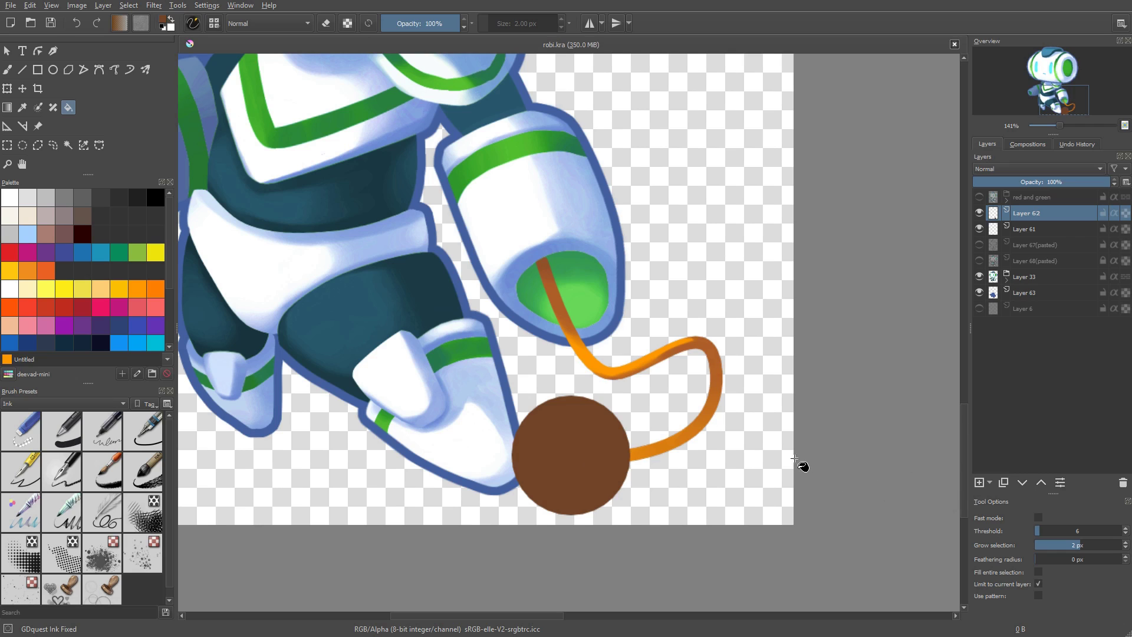
pyautogui.press('e')
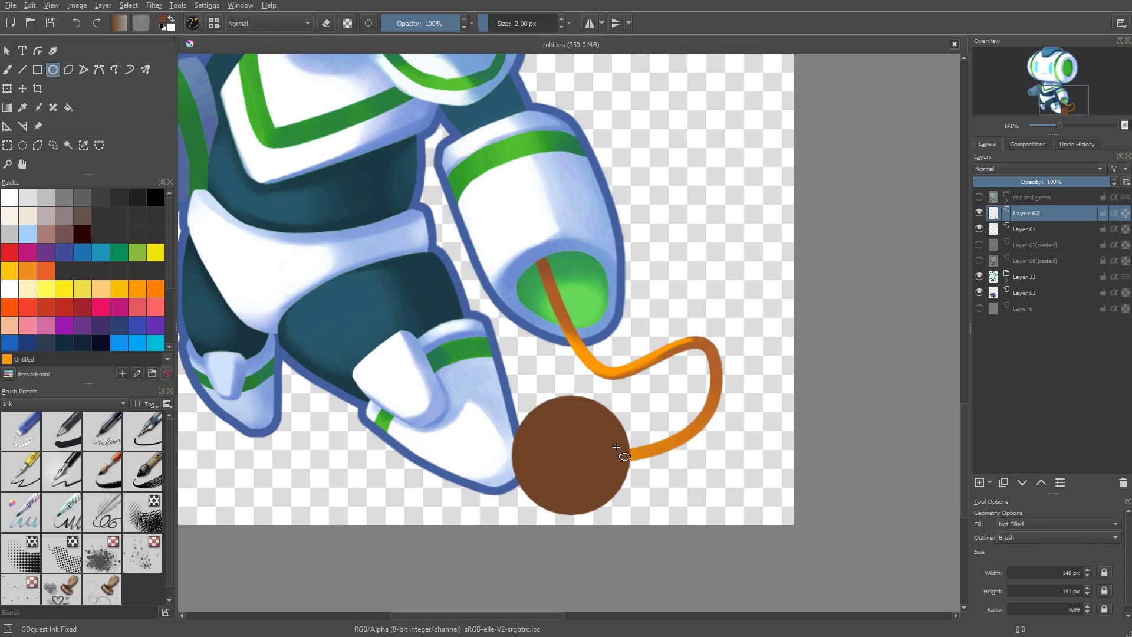
pyautogui.press('f')
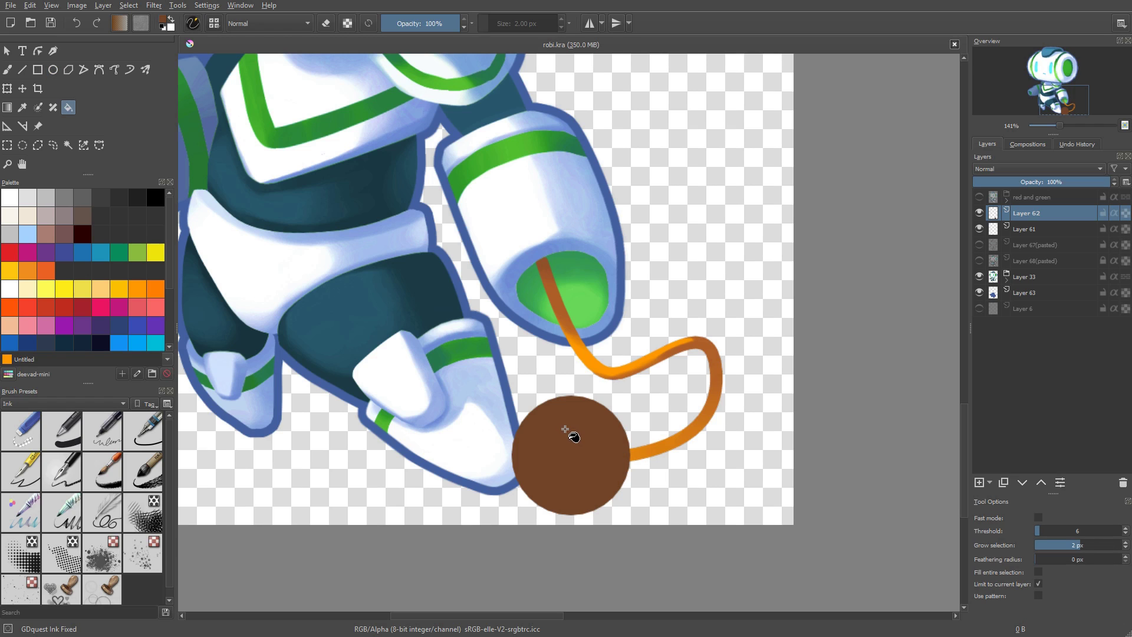
pyautogui.press('b')
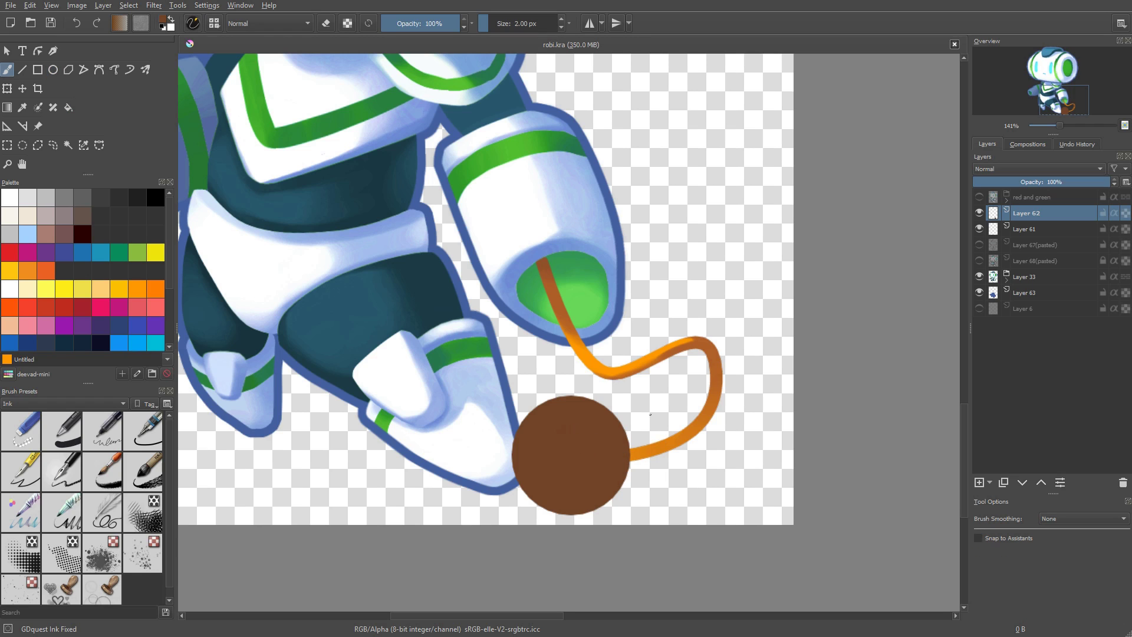
# Select the GDquest Basic Flat preset and move the brown circle slightly with the Move tool at the cable's end
pyautogui.rightClick(663, 415)
pyautogui.click(734, 398)
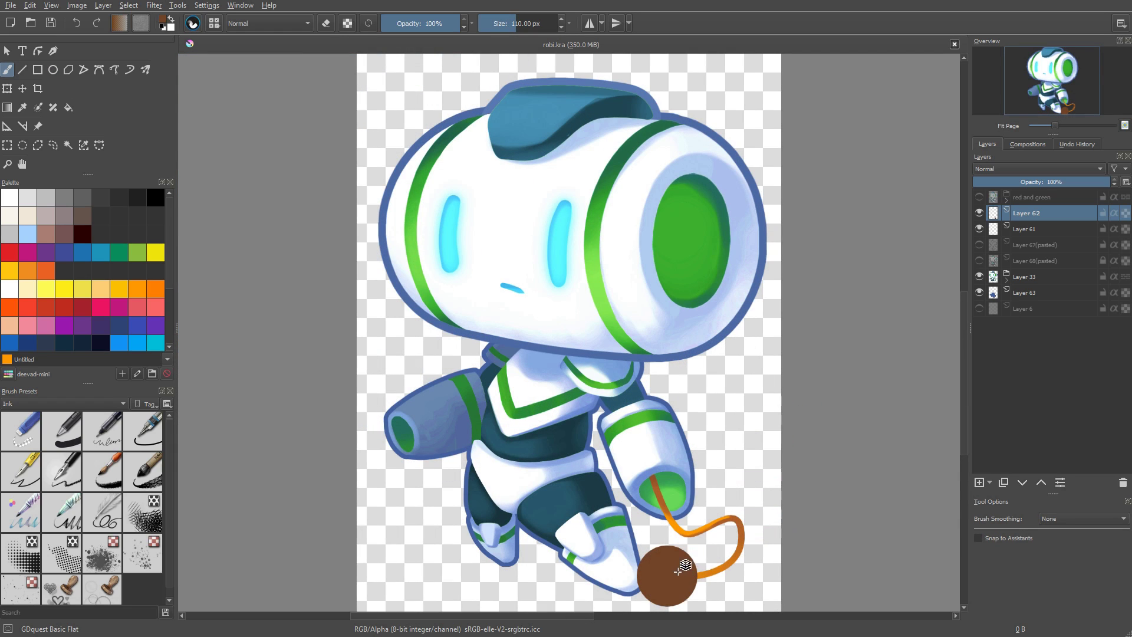
pyautogui.press('t')
pyautogui.moveTo(743, 559); pyautogui.dragTo(748, 563)
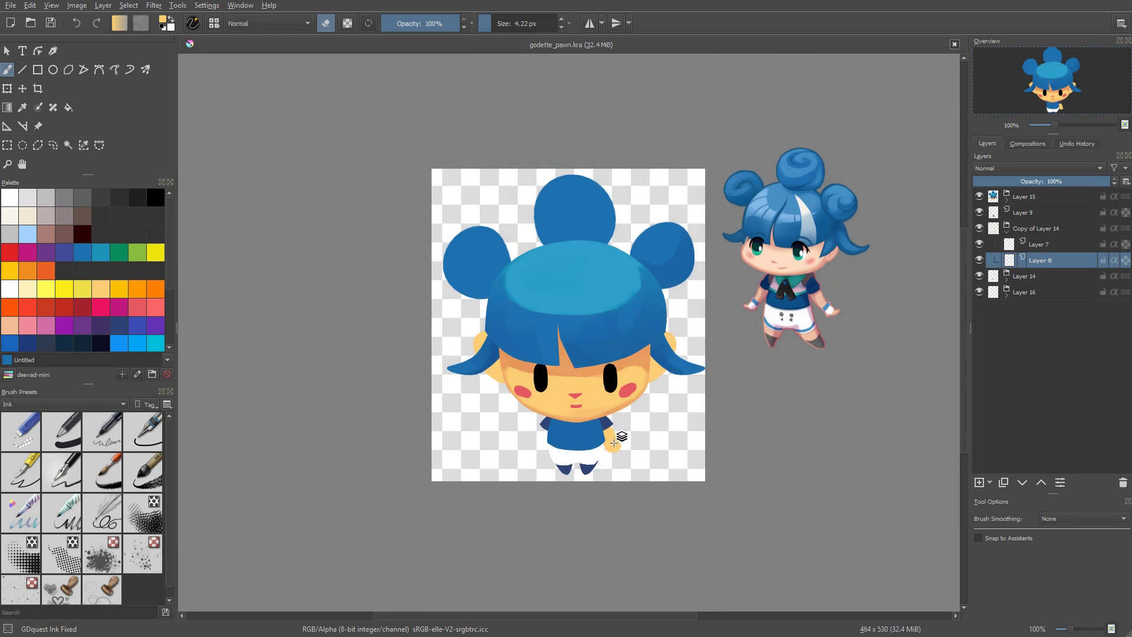
# In godette_pawn.kra, change the brush preset and paint a few strokes on the character's head and body
pyautogui.rightClick(628, 451)
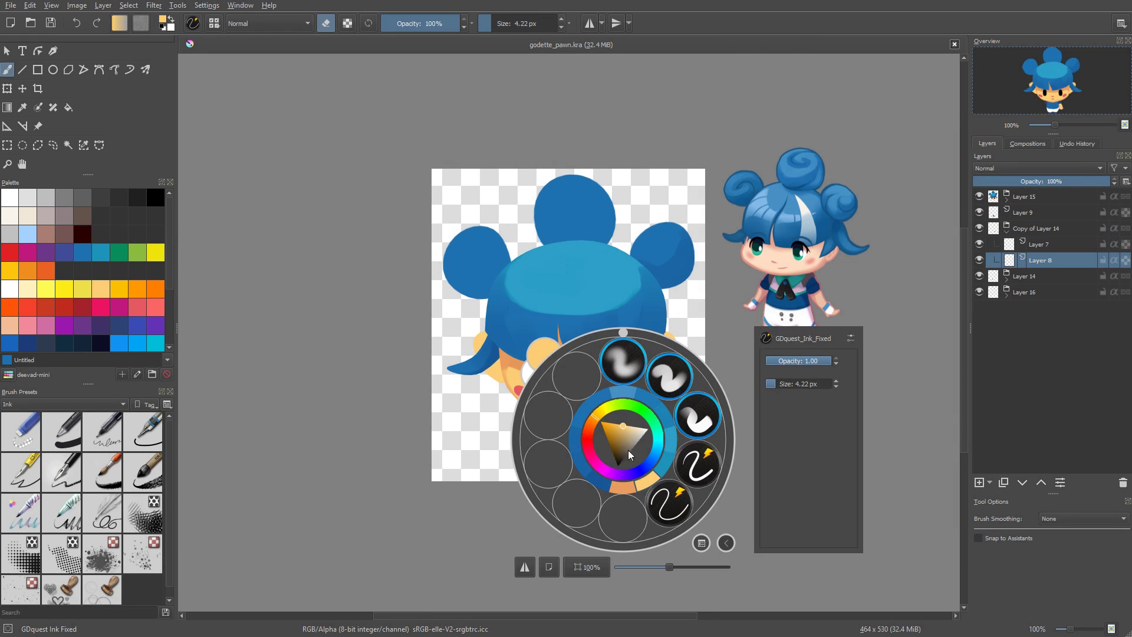
pyautogui.click(702, 416)
pyautogui.moveTo(662, 442)
pyautogui.mouseDown()
pyautogui.moveTo(629, 392)
pyautogui.moveTo(551, 379)
pyautogui.mouseUp()
pyautogui.keyDown('ctrl'); pyautogui.click(627, 347); pyautogui.keyUp('ctrl')
pyautogui.press('a')
pyautogui.moveTo(581, 413)
pyautogui.mouseDown()
pyautogui.moveTo(582, 447)
pyautogui.moveTo(557, 395)
pyautogui.mouseUp()
pyautogui.moveTo(584, 407)
pyautogui.mouseDown()
pyautogui.moveTo(571, 434)
pyautogui.moveTo(588, 453)
pyautogui.moveTo(593, 413)
pyautogui.mouseUp()
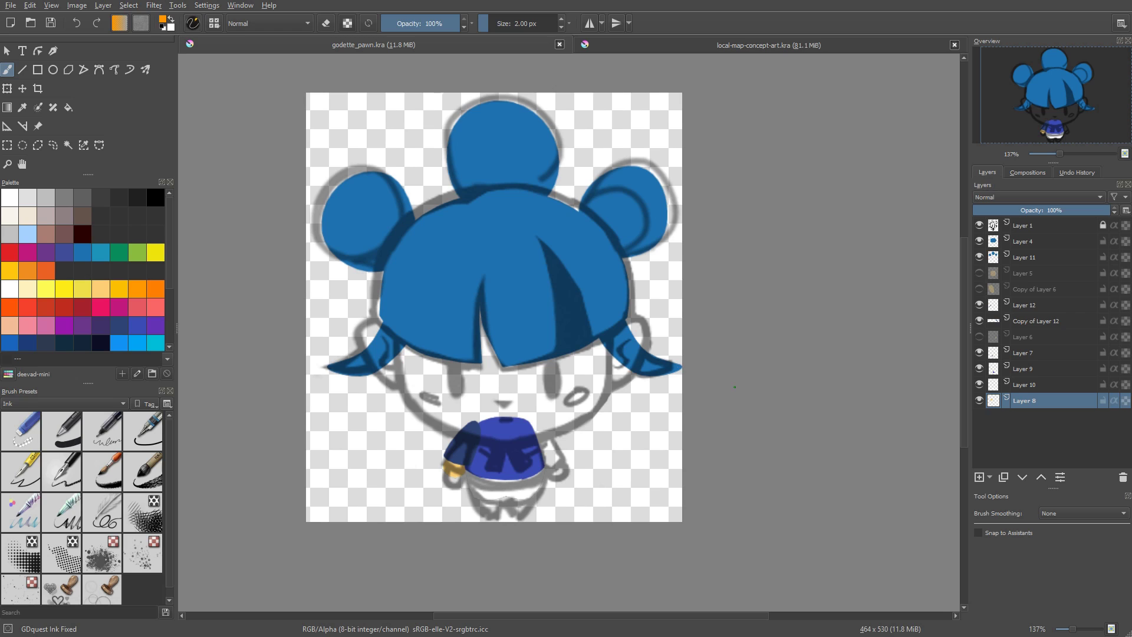
# Choose the Bezier Curve tool, check Layers 11 and 4 by toggling their visibility, and add a new paint layer above Layer 5
pyautogui.click(99, 70)
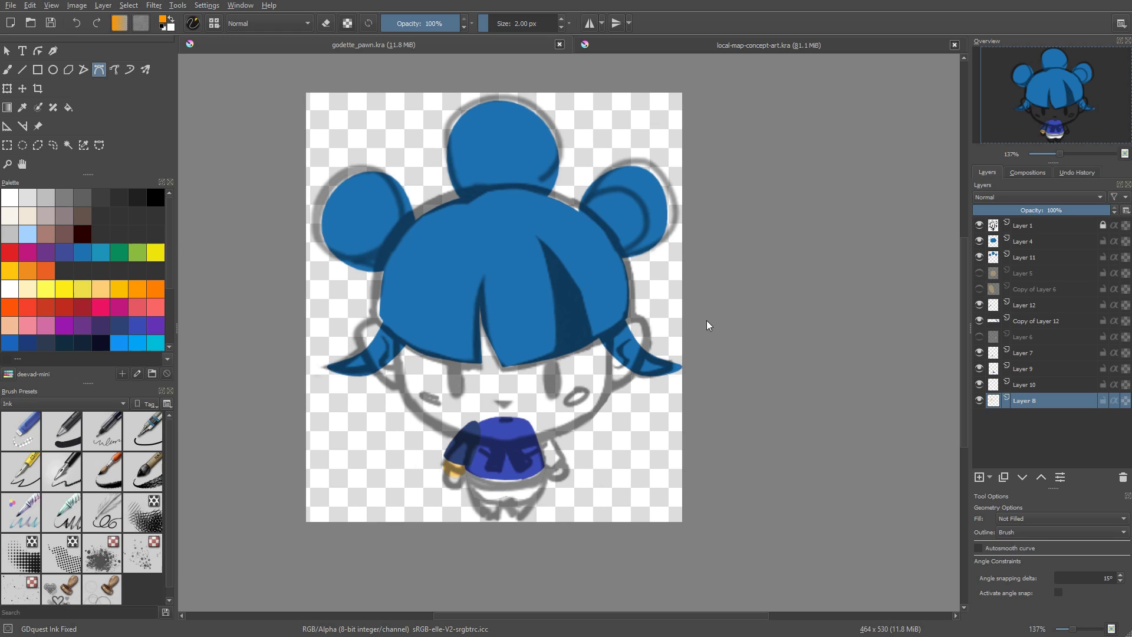
pyautogui.click(1031, 275)
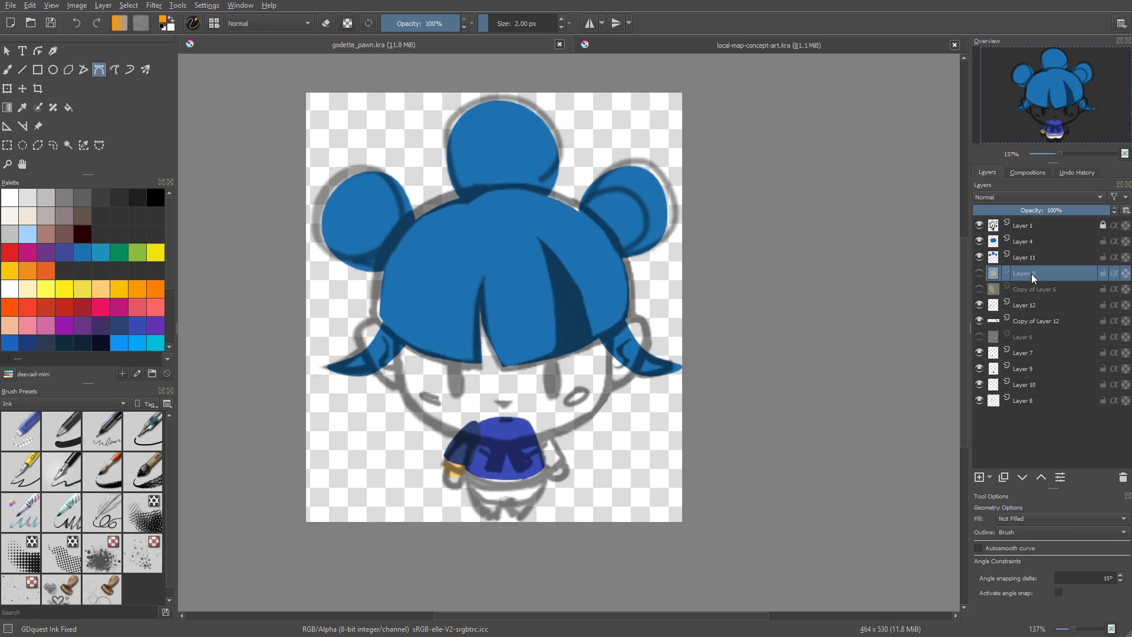
pyautogui.click(979, 258)
pyautogui.click(979, 259)
pyautogui.click(978, 241)
pyautogui.click(979, 241)
pyautogui.press('Insert')
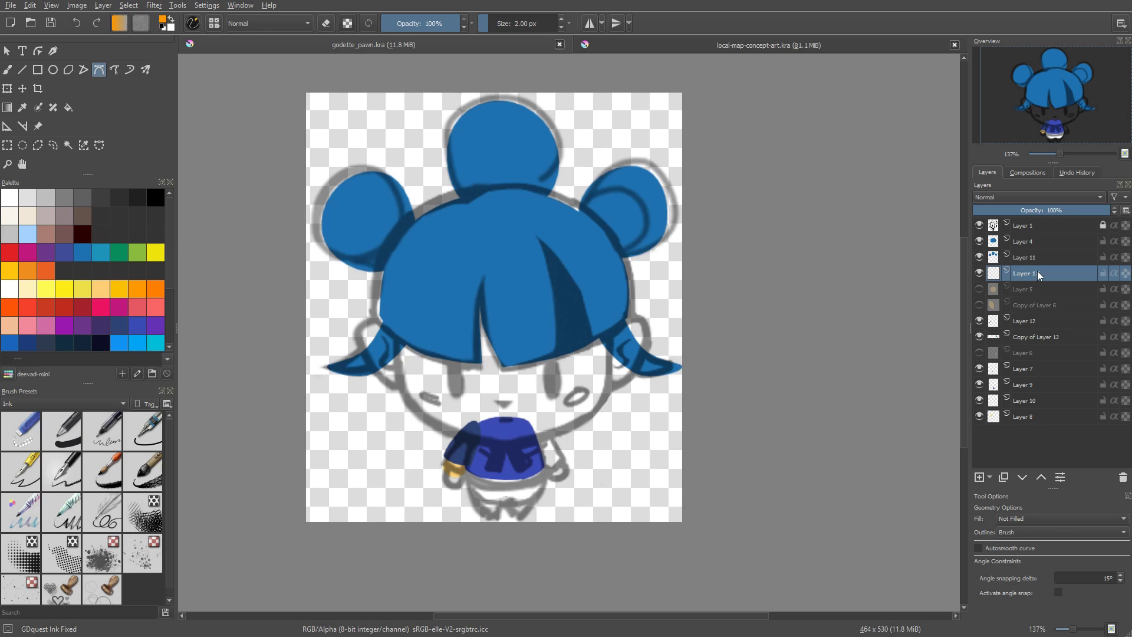
# Draw a closed Bezier outline of the character's head in light orange, following the sketched cheeks and chin and closing beneath the hair
pyautogui.click(101, 288)
pyautogui.click(390, 302)
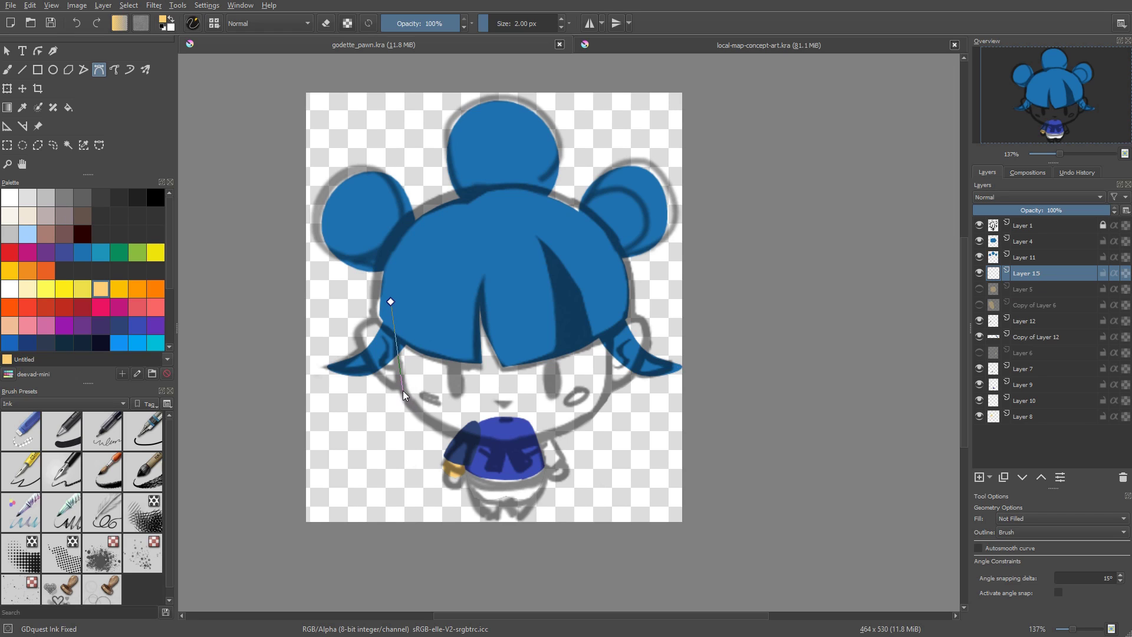
pyautogui.moveTo(391, 362); pyautogui.dragTo(415, 420)
pyautogui.moveTo(516, 444); pyautogui.dragTo(511, 443)
pyautogui.moveTo(600, 401); pyautogui.dragTo(617, 377)
pyautogui.moveTo(617, 376); pyautogui.dragTo(616, 371)
pyautogui.moveTo(504, 225); pyautogui.dragTo(415, 225)
pyautogui.moveTo(519, 305); pyautogui.dragTo(497, 314)
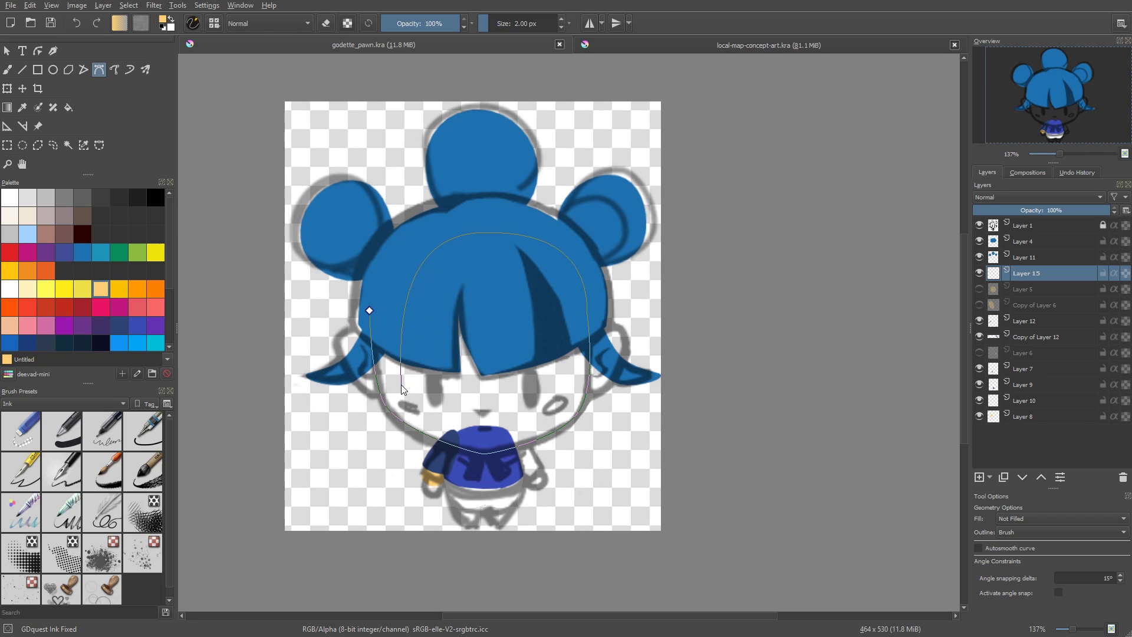
pyautogui.moveTo(476, 337); pyautogui.dragTo(601, 345)
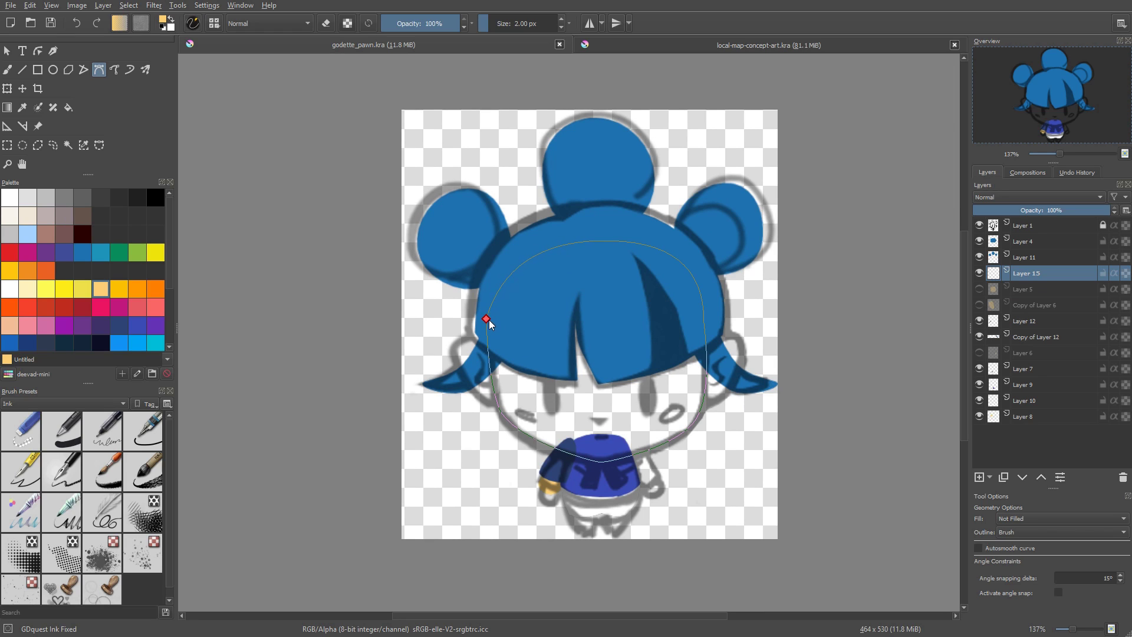
pyautogui.moveTo(488, 321)
pyautogui.mouseDown()
pyautogui.moveTo(487, 355)
pyautogui.moveTo(486, 324)
pyautogui.moveTo(575, 292)
pyautogui.moveTo(504, 380)
pyautogui.moveTo(484, 369)
pyautogui.moveTo(486, 341)
pyautogui.mouseUp()
pyautogui.press('Return')
# Isolate Layer 15, fill the head outline with light orange, and return to the Bezier Curve tool
pyautogui.keyDown('alt'); pyautogui.click(996, 274); pyautogui.keyUp('alt')
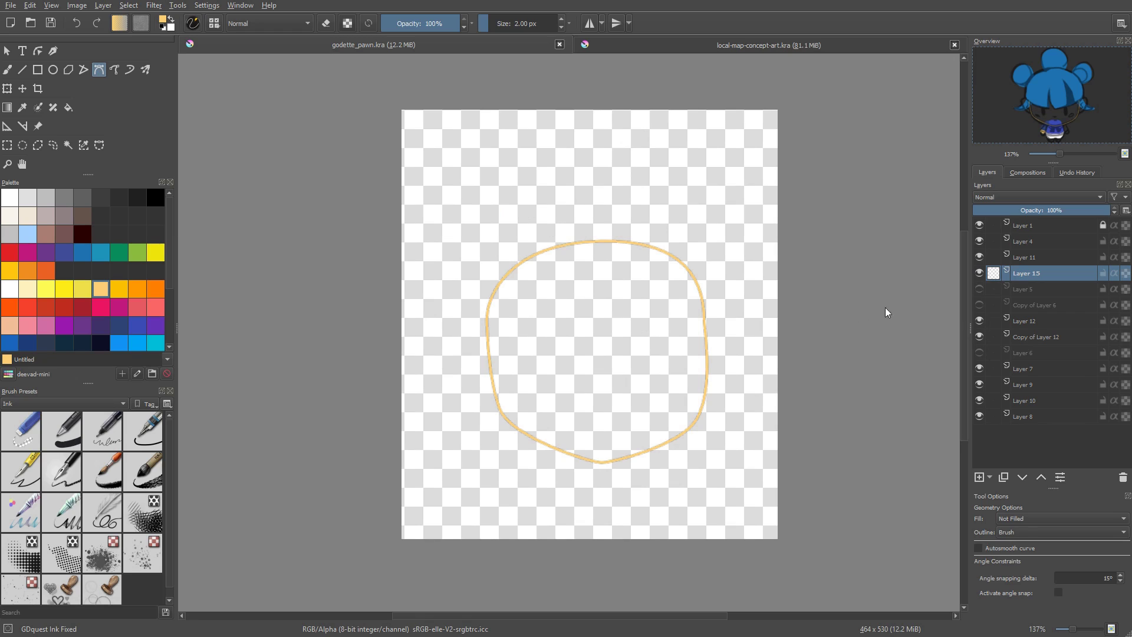
pyautogui.press('f')
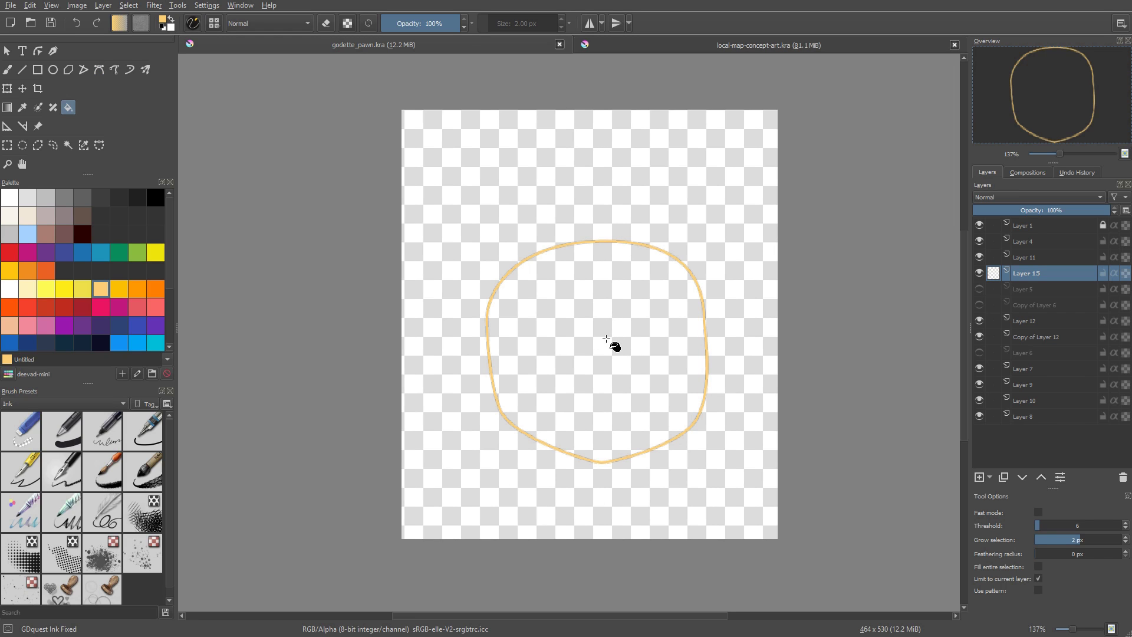
pyautogui.click(607, 346)
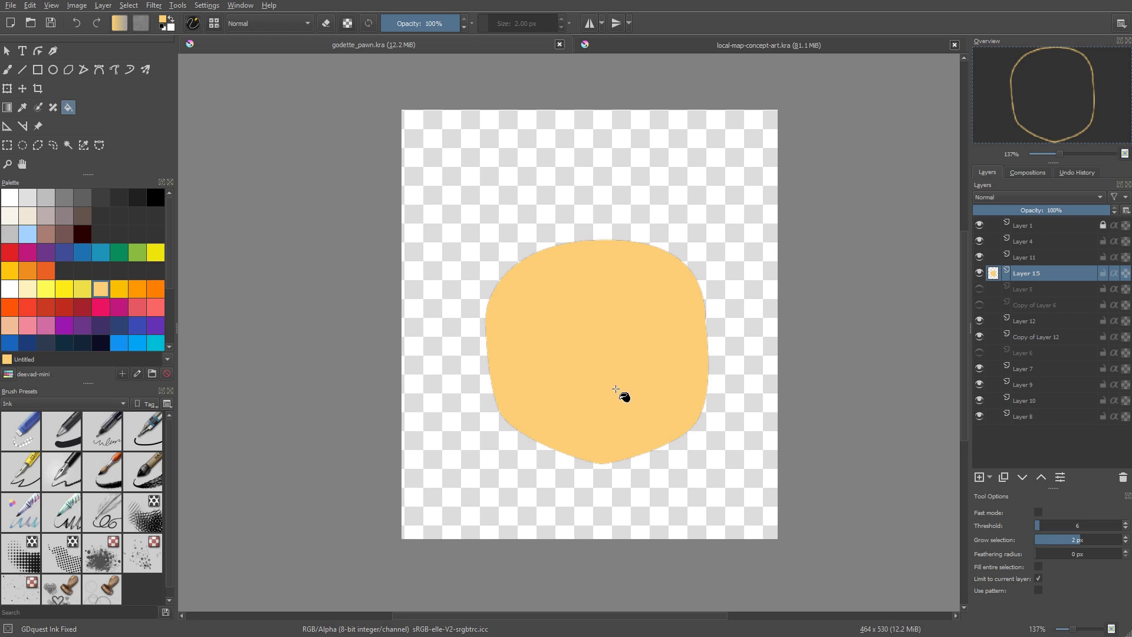
pyautogui.press('b')
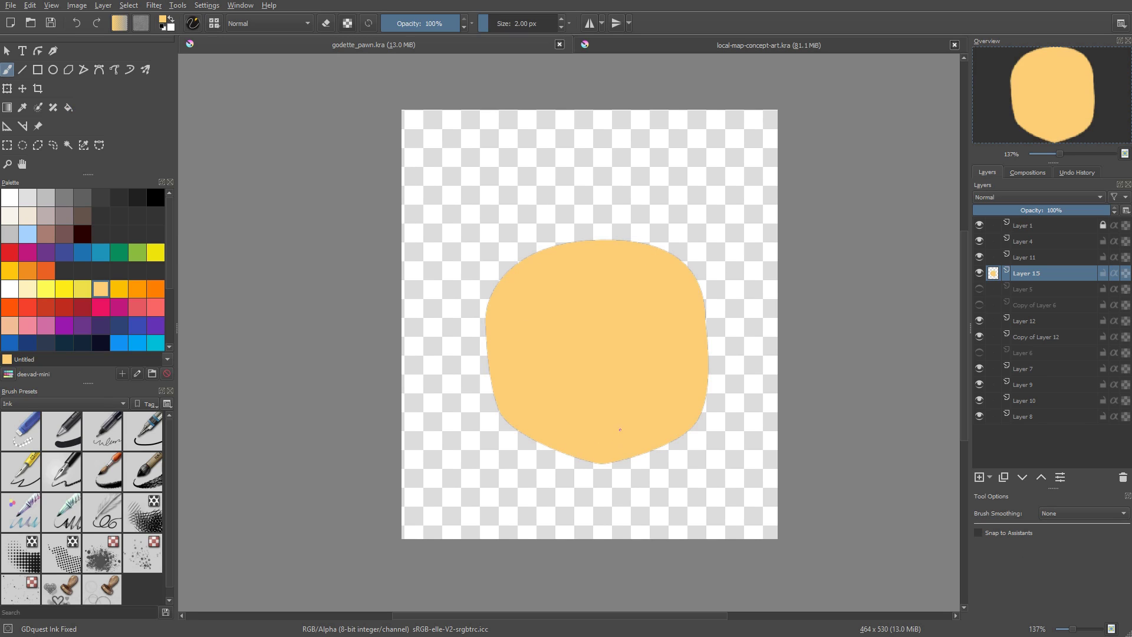
pyautogui.click(99, 69)
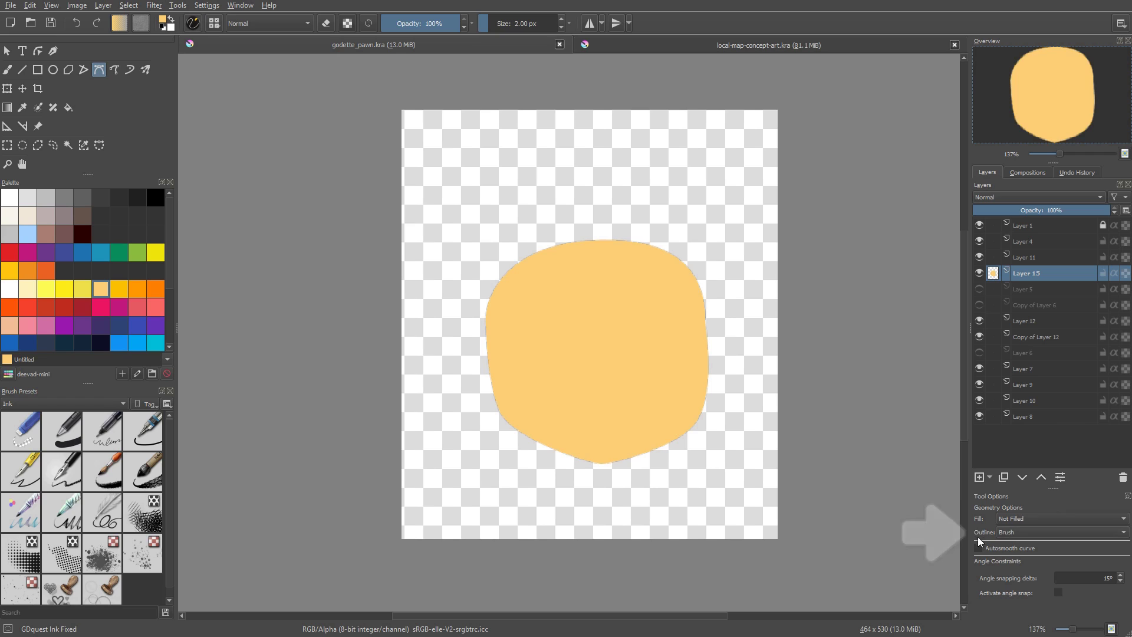
# Turn on Preserve Alpha, switch to the Freehand Brush, leave layer isolation and hide the sketch on Layer 1
pyautogui.keyDown('alt'); pyautogui.click(989, 272); pyautogui.keyUp('alt')
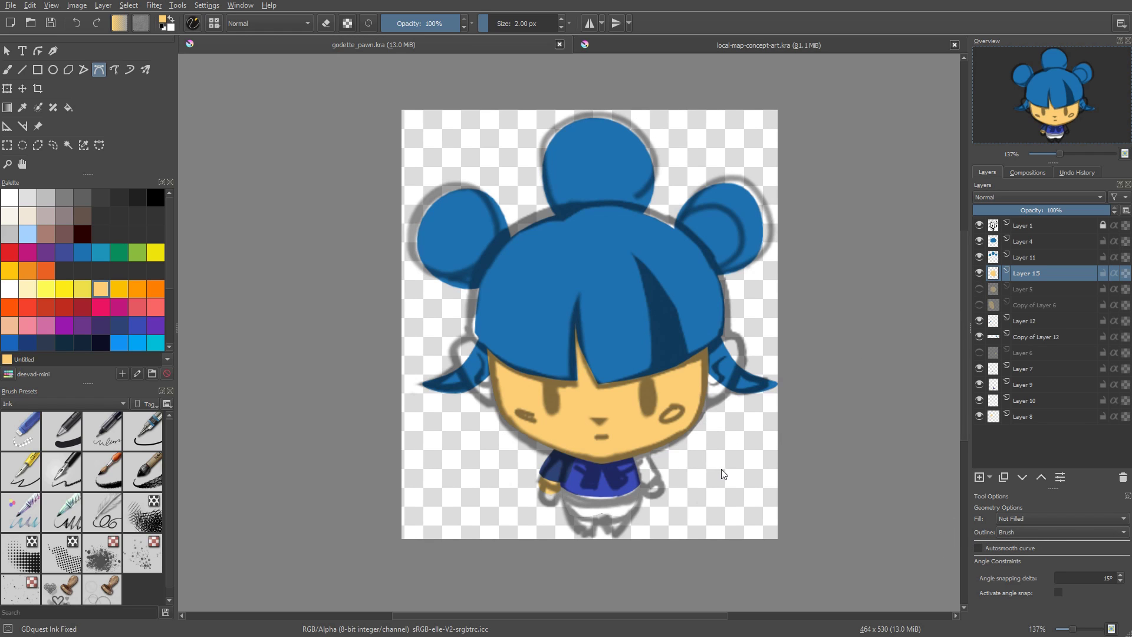
pyautogui.keyDown('alt'); pyautogui.click(992, 273); pyautogui.keyUp('alt')
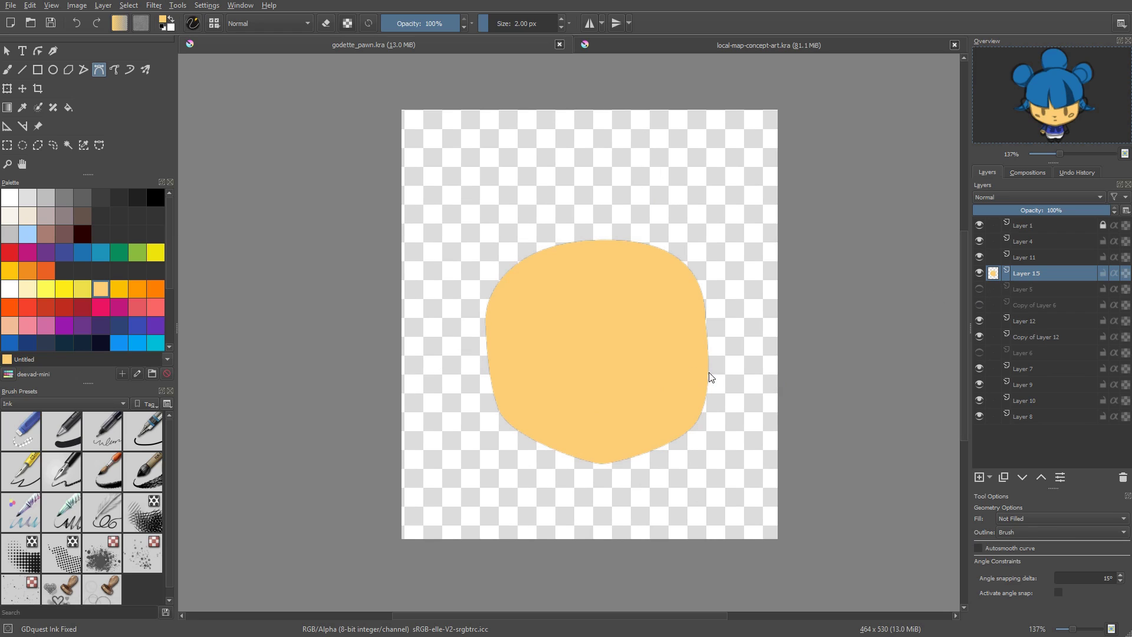
pyautogui.press('/')
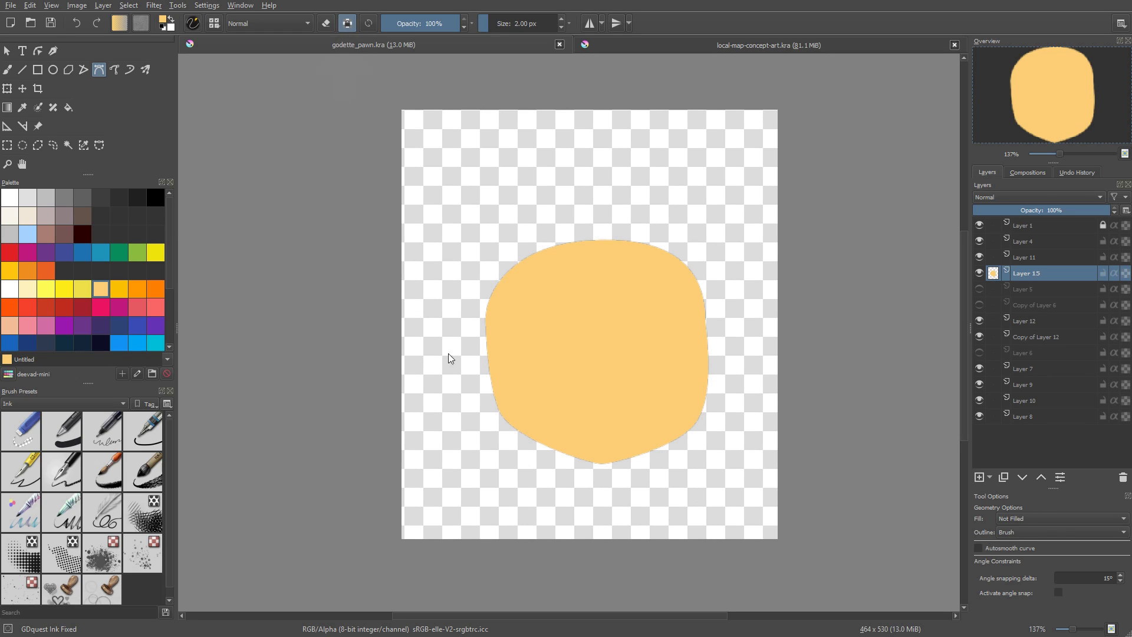
pyautogui.press('b')
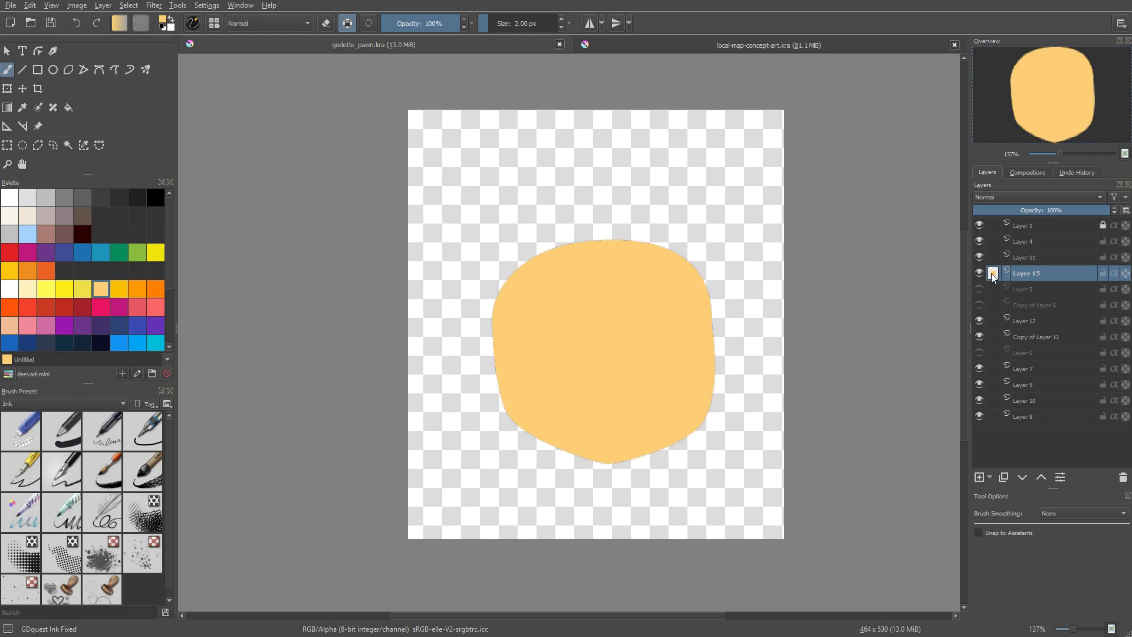
pyautogui.keyDown('alt'); pyautogui.click(994, 273); pyautogui.keyUp('alt')
pyautogui.click(979, 225)
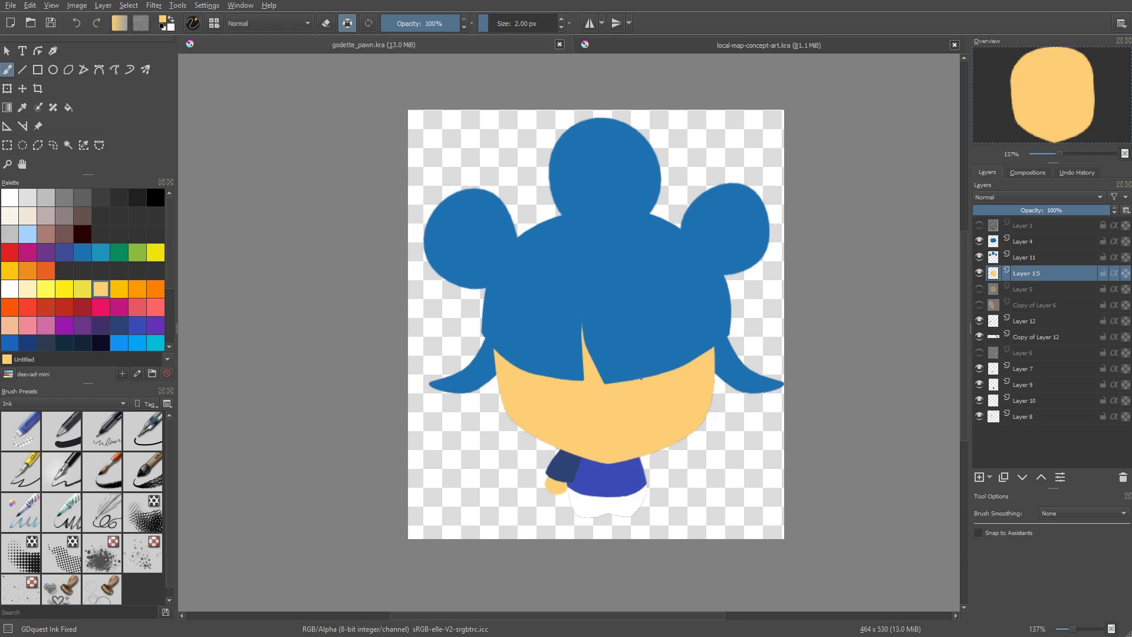
# Choose the GDquest Basic Flat preset and a coral red, and paint soft shading over the face's lower cheek, chin and hairline
pyautogui.moveTo(650, 381); pyautogui.dragTo(653, 378)
pyautogui.rightClick(685, 363)
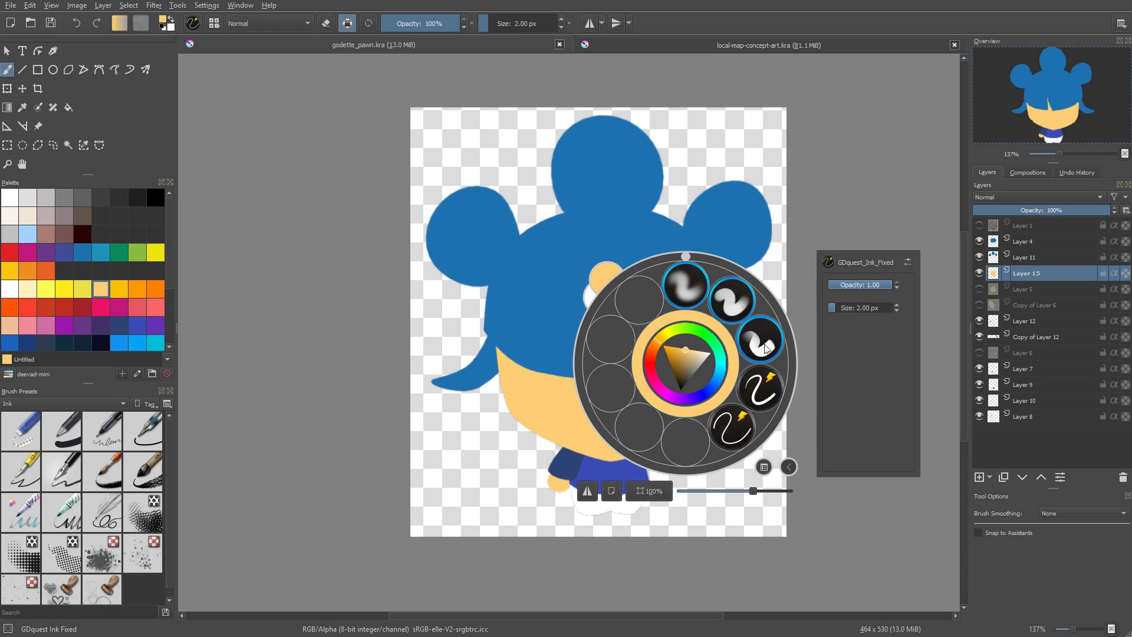
pyautogui.click(760, 373)
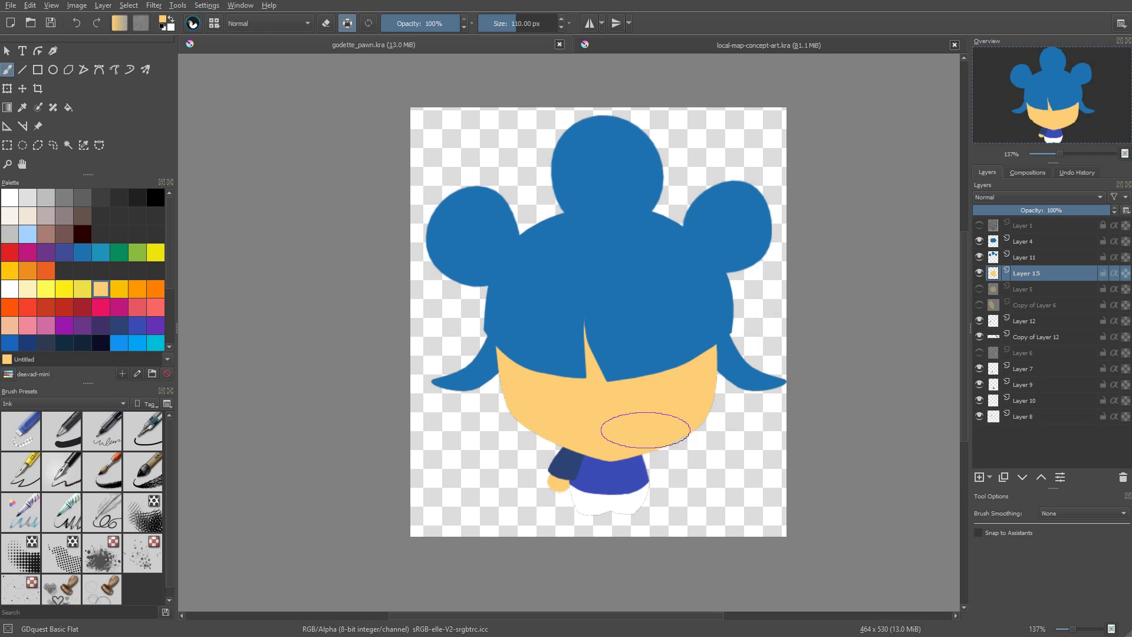
pyautogui.click(130, 304)
pyautogui.moveTo(589, 454)
pyautogui.mouseDown()
pyautogui.moveTo(682, 429)
pyautogui.moveTo(605, 454)
pyautogui.mouseUp()
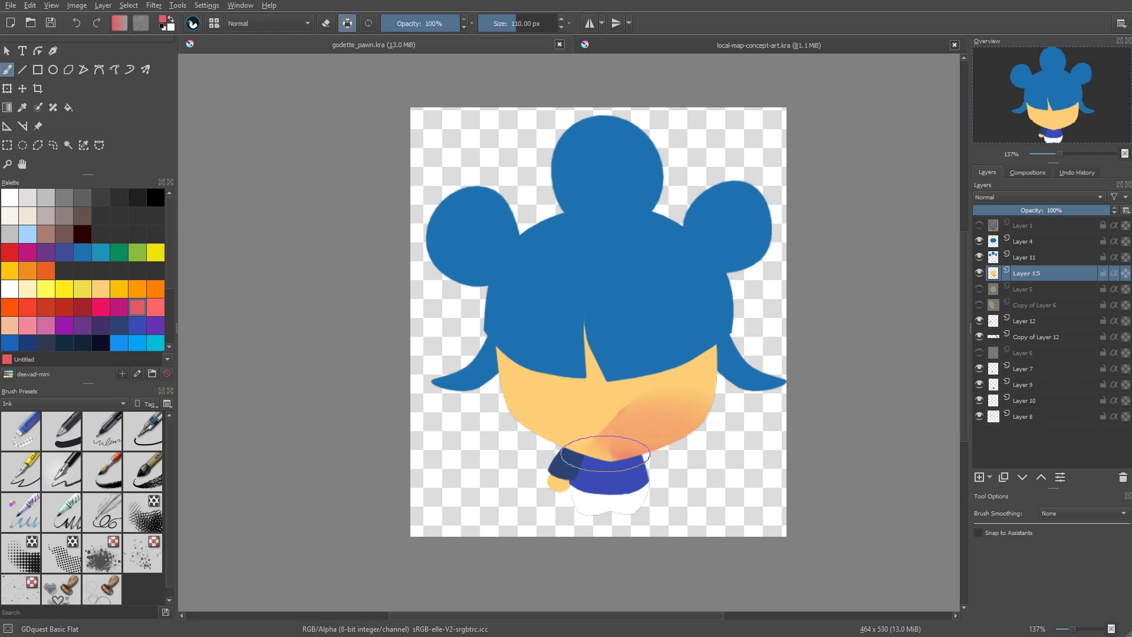
pyautogui.moveTo(661, 358); pyautogui.dragTo(599, 448)
pyautogui.moveTo(539, 382)
pyautogui.mouseDown()
pyautogui.moveTo(594, 450)
pyautogui.moveTo(543, 367)
pyautogui.moveTo(629, 422)
pyautogui.mouseUp()
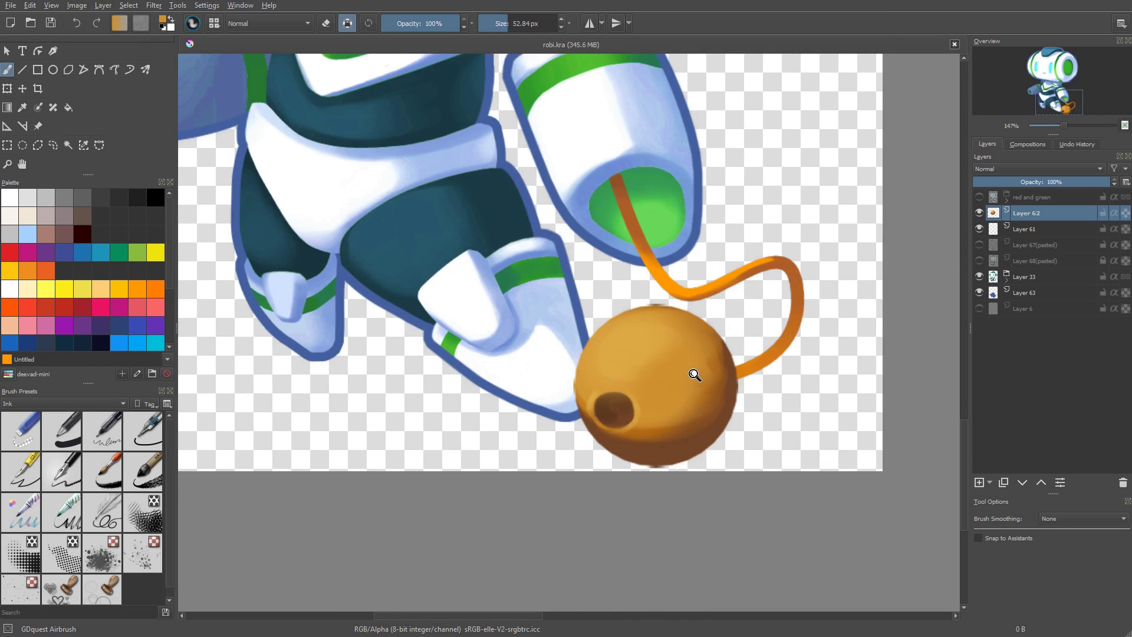
# In robi.kra, use the GDquest Basic Flat preset with golden and brown tones to shade the brown circle into a round ball
pyautogui.moveTo(690, 373)
pyautogui.mouseDown()
pyautogui.moveTo(677, 434)
pyautogui.moveTo(745, 295)
pyautogui.mouseUp()
pyautogui.rightClick(633, 326)
pyautogui.click(709, 305)
pyautogui.keyDown('ctrl'); pyautogui.click(633, 324); pyautogui.keyUp('ctrl')
pyautogui.hotkey('shift', 'i')
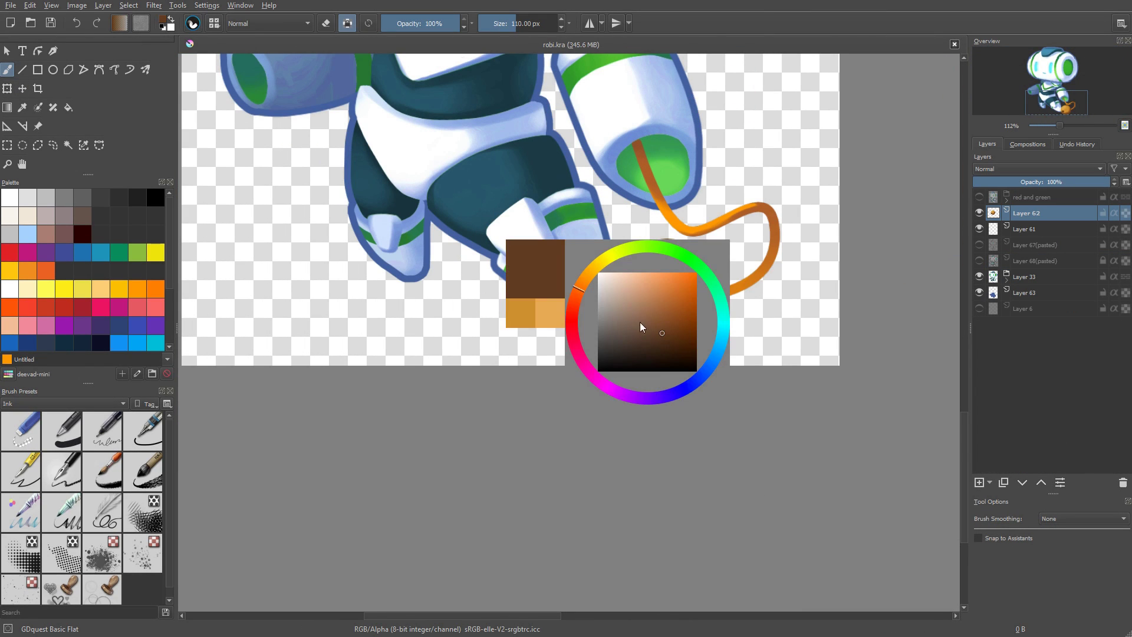
pyautogui.click(659, 343)
pyautogui.moveTo(795, 268); pyautogui.dragTo(722, 310)
# Paint a dark brown round hole in the ball and refine its surface and the hole with orange-brown touches
pyautogui.moveTo(637, 311); pyautogui.dragTo(615, 325)
pyautogui.keyDown('ctrl'); pyautogui.click(667, 319); pyautogui.keyUp('ctrl')
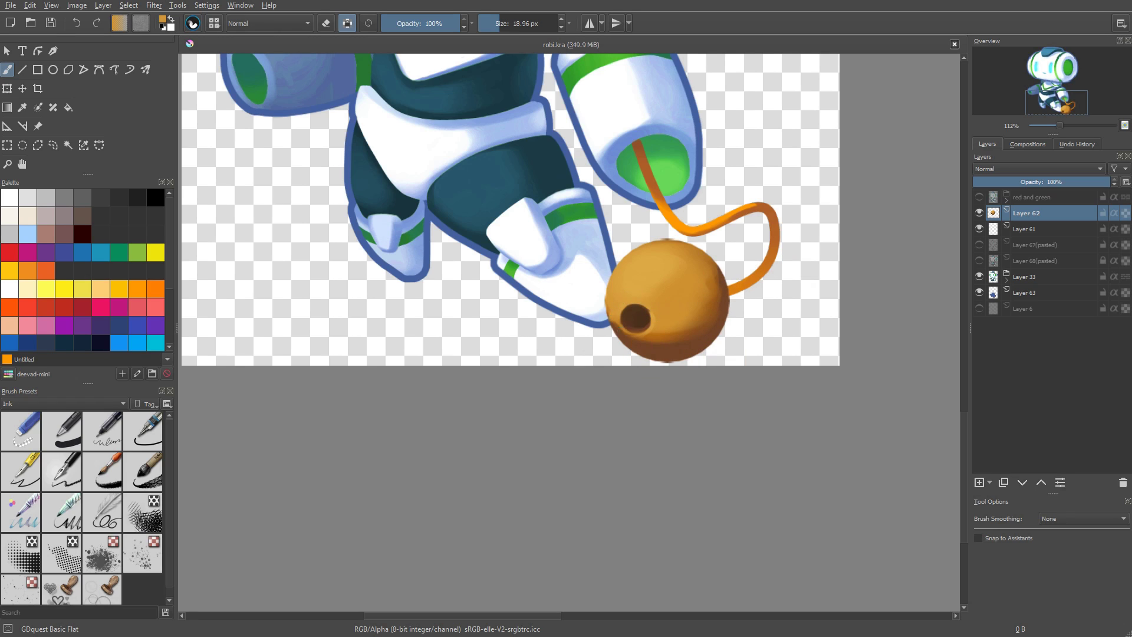
pyautogui.keyDown('ctrl'); pyautogui.click(639, 340); pyautogui.keyUp('ctrl')
pyautogui.keyDown('ctrl'); pyautogui.click(720, 309); pyautogui.keyUp('ctrl')
pyautogui.keyDown('ctrl'); pyautogui.click(668, 315); pyautogui.keyUp('ctrl')
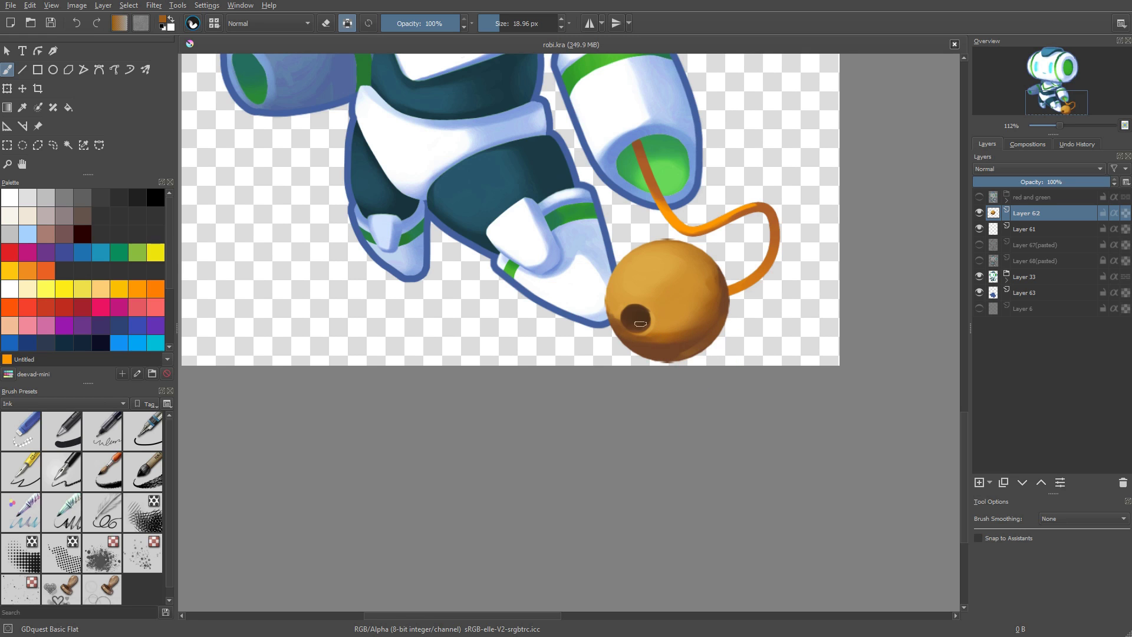